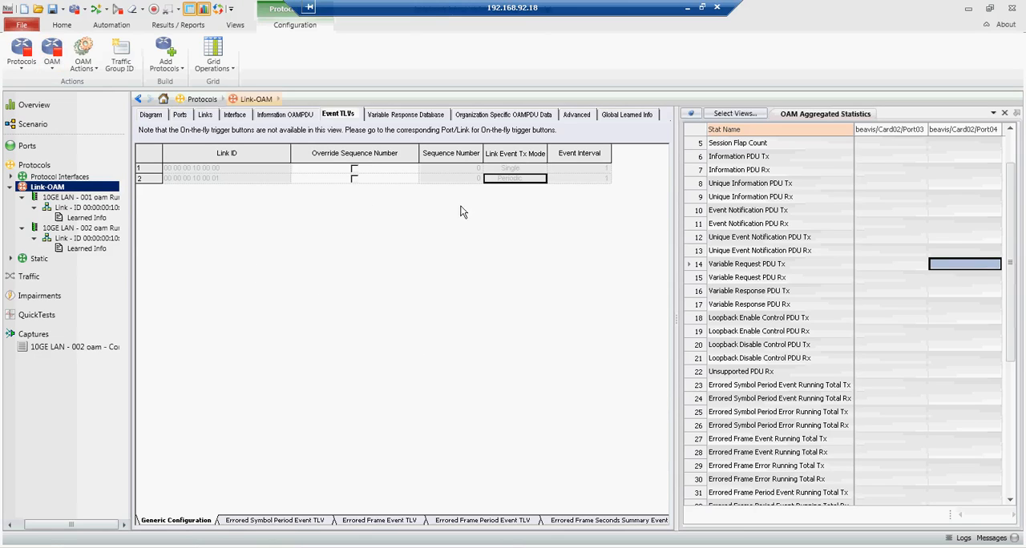
Step: Open the OAM link settings under 10GE LAN - 002 oam and send an organization specific PDU
left_click(527, 178)
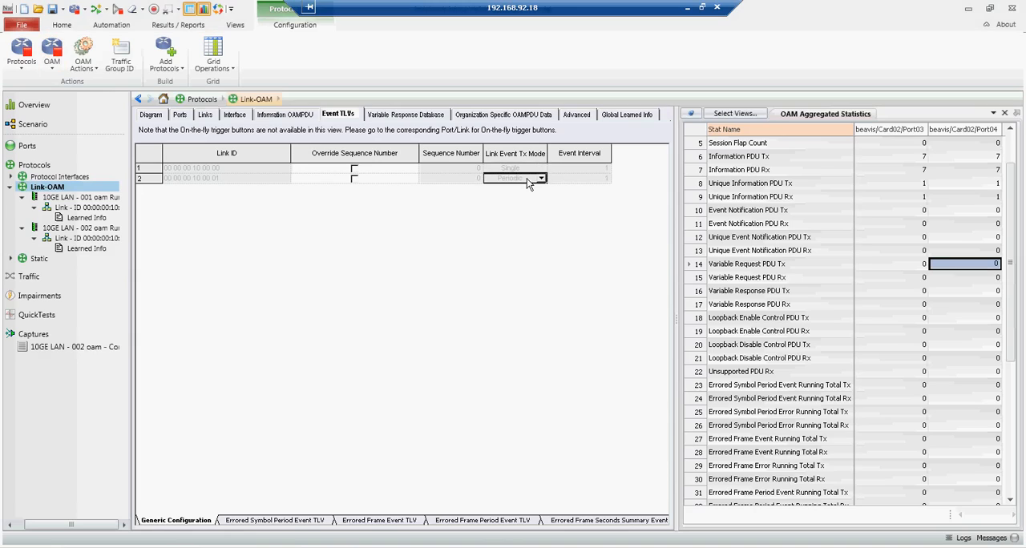
left_click(64, 233)
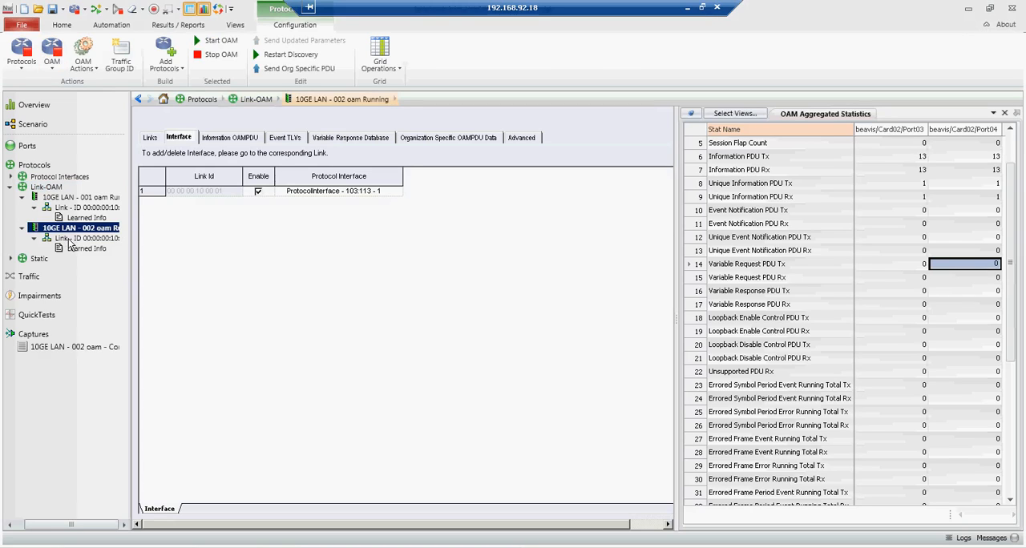
left_click(76, 238)
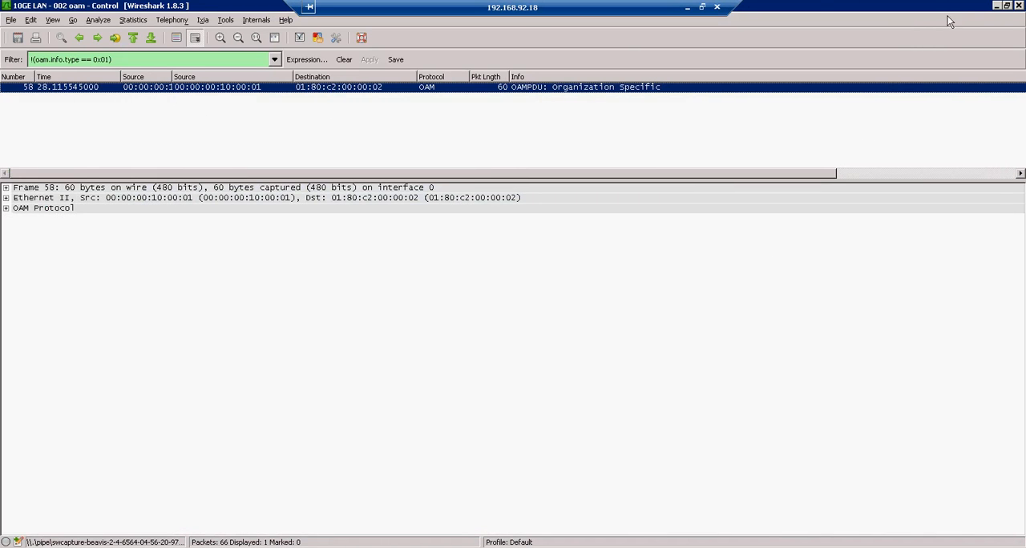
Step: Leave the Wireshark capture and check the Organization Specific PDU Tx and Rx counters in the OAM Aggregated Statistics
left_click(997, 7)
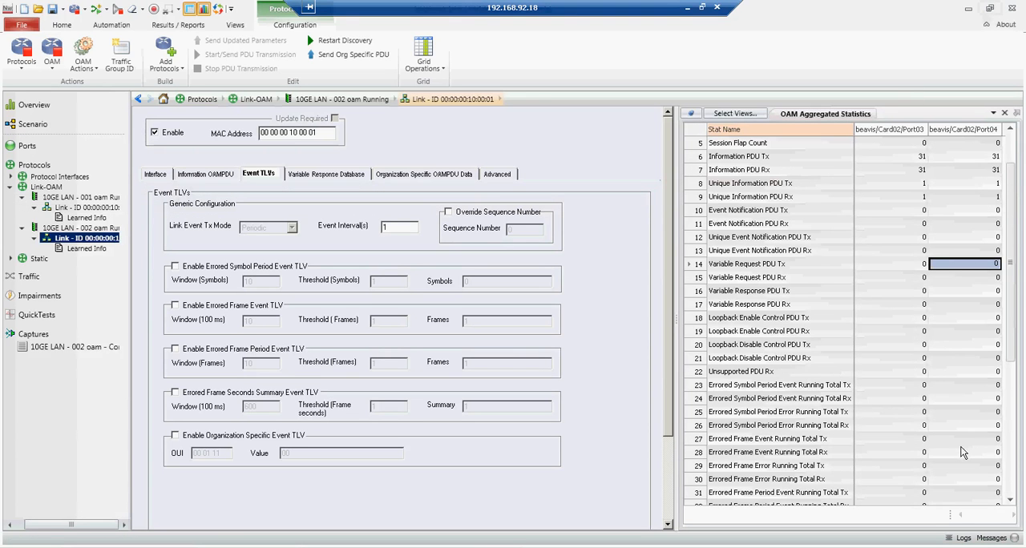
left_click_drag(1012, 365, 1011, 425)
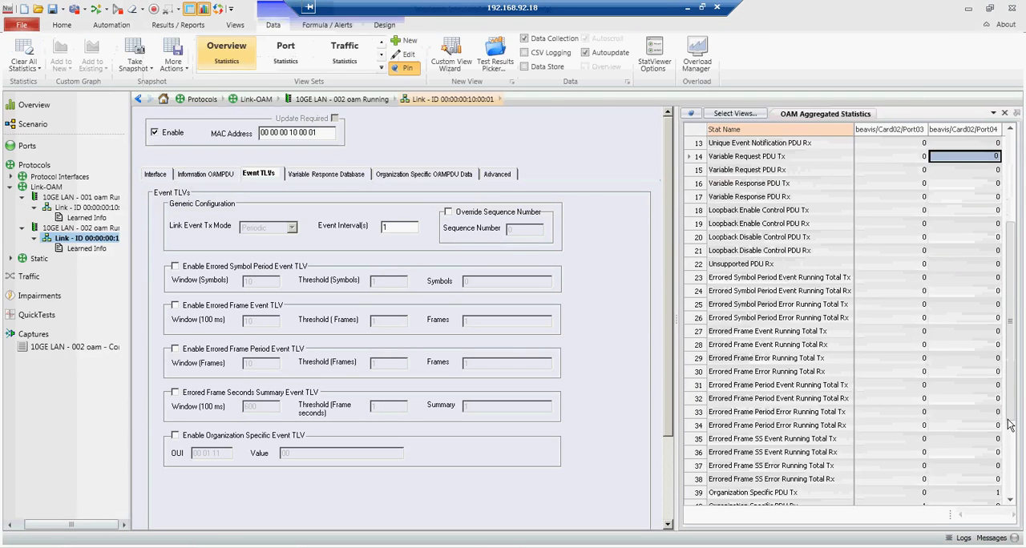
scroll(1010, 425, "down", 1)
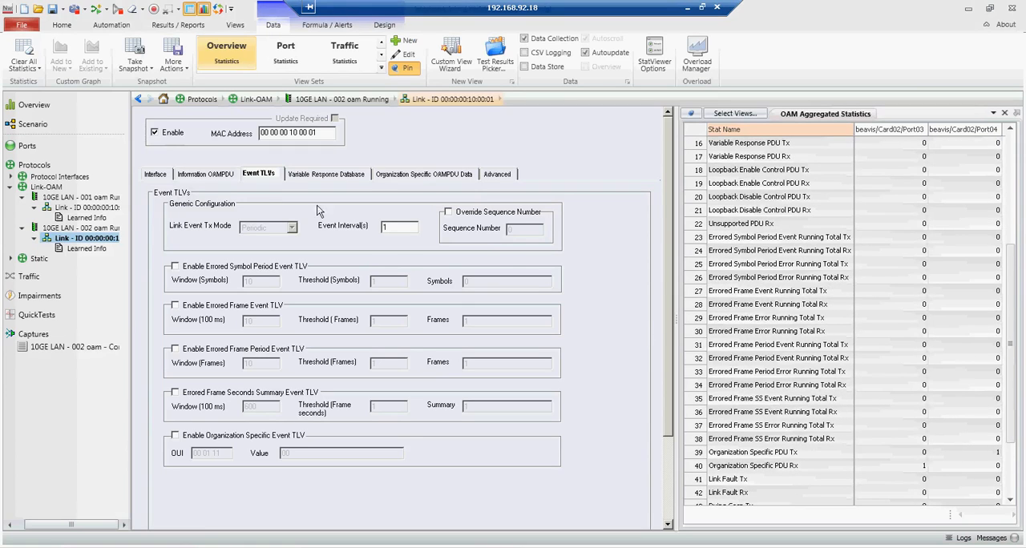
Step: Send a variable request from the 10GE LAN - 002 oam link's learned info and check the Variable Request and Response counters
left_click(79, 251)
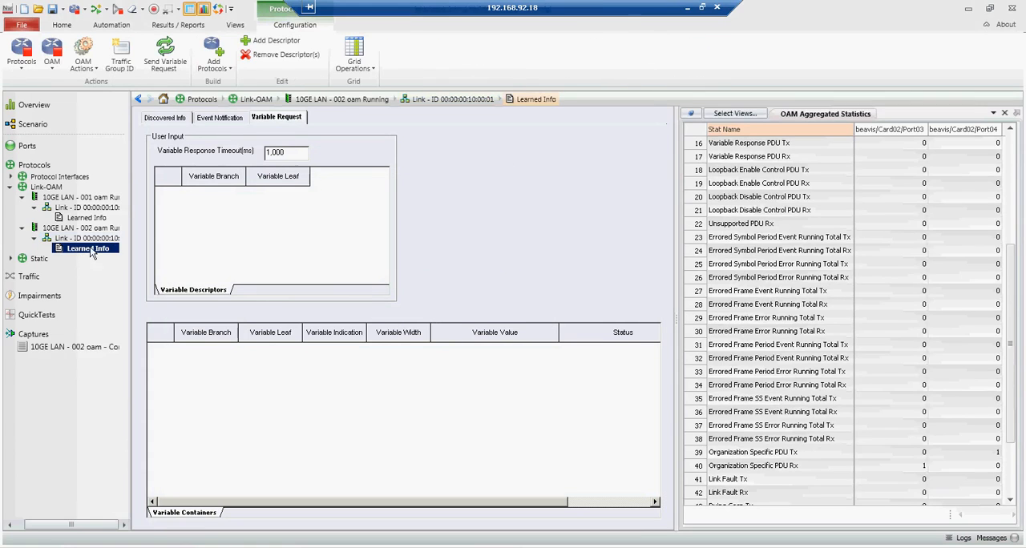
left_click(170, 51)
left_click_drag(1009, 346, 1008, 264)
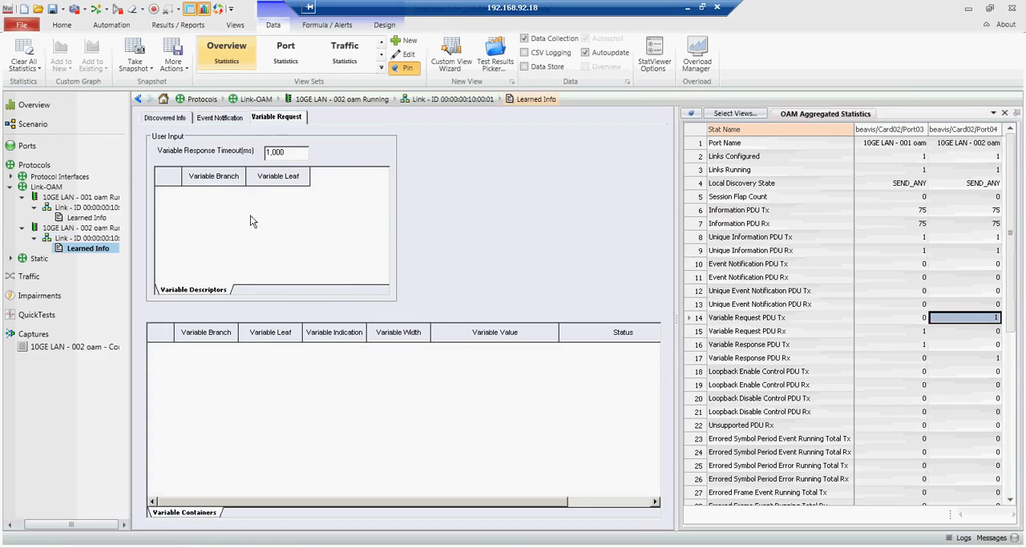
Step: In TestComposer, change the Main_Procedure Execute step's command to OAM Start Sending Org Spec PDUs with the Periodic Tx type
left_click(112, 25)
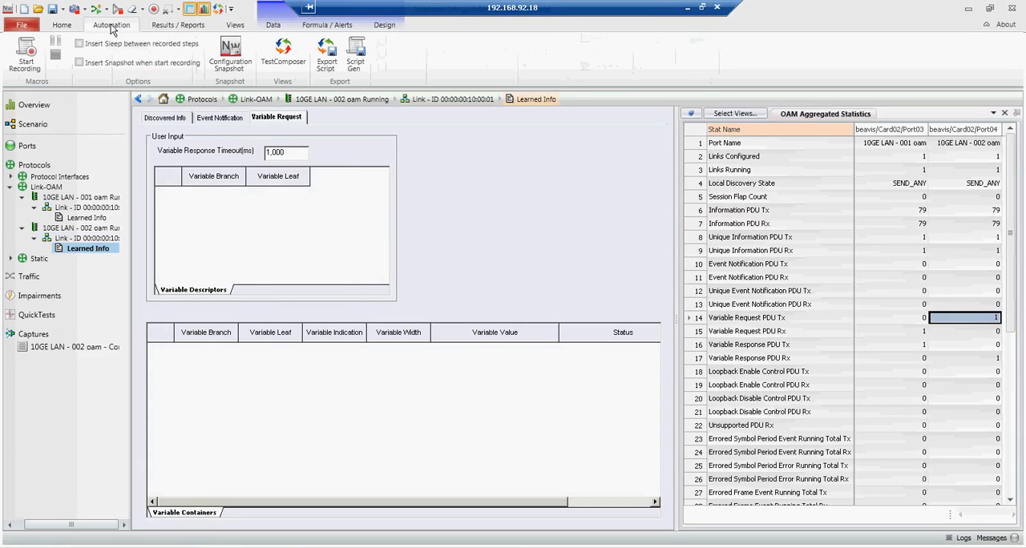
left_click(286, 61)
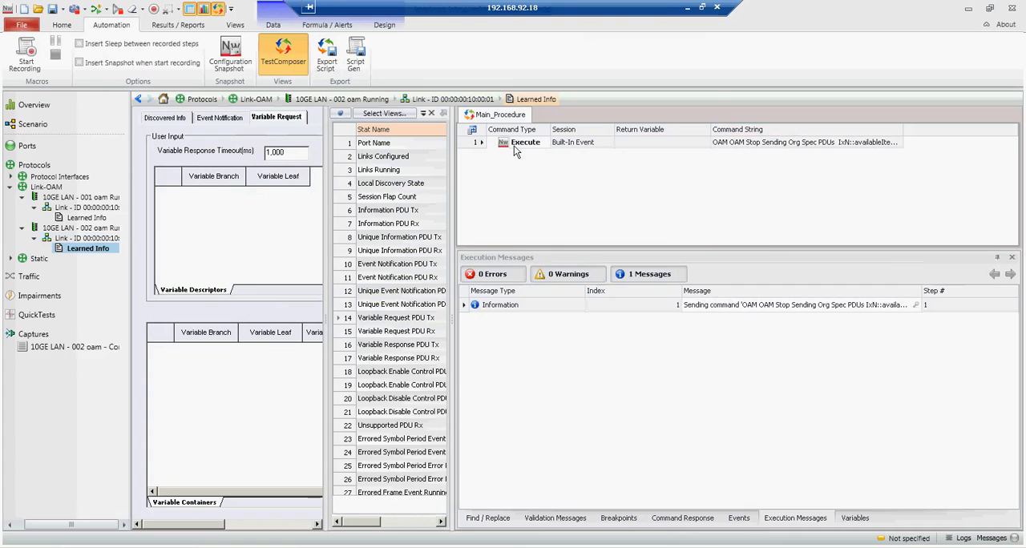
left_click(900, 145)
left_click(899, 144)
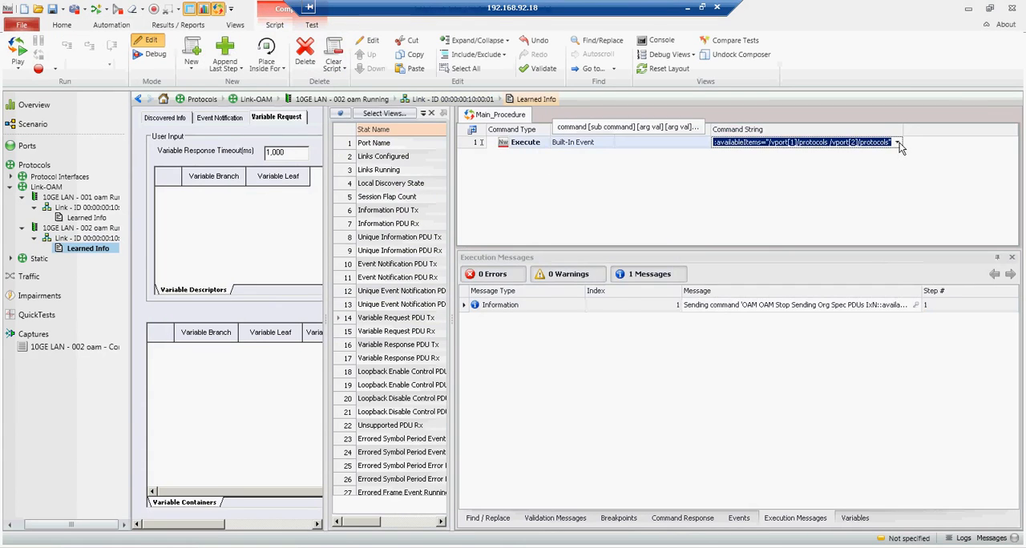
left_click(898, 143)
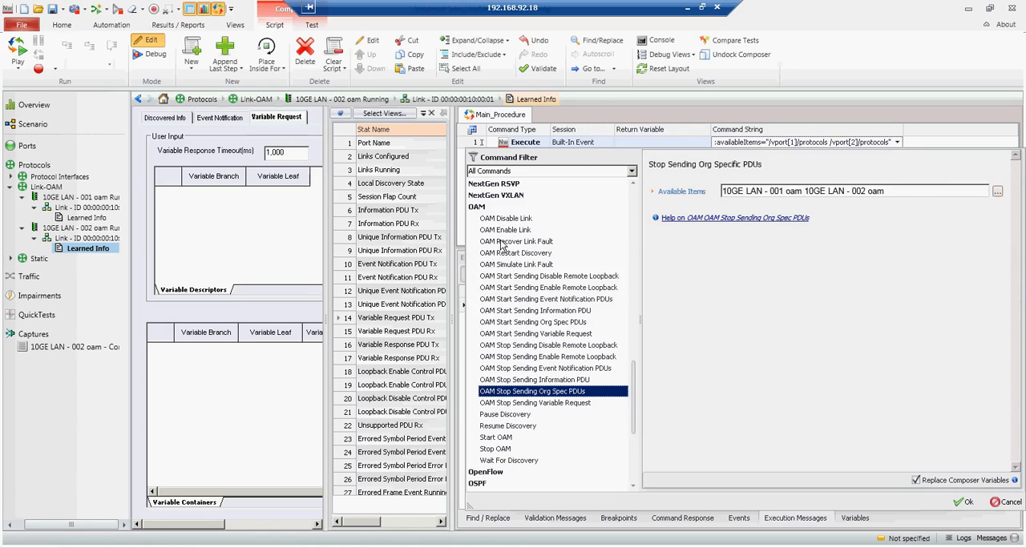
left_click(557, 322)
left_click(760, 186)
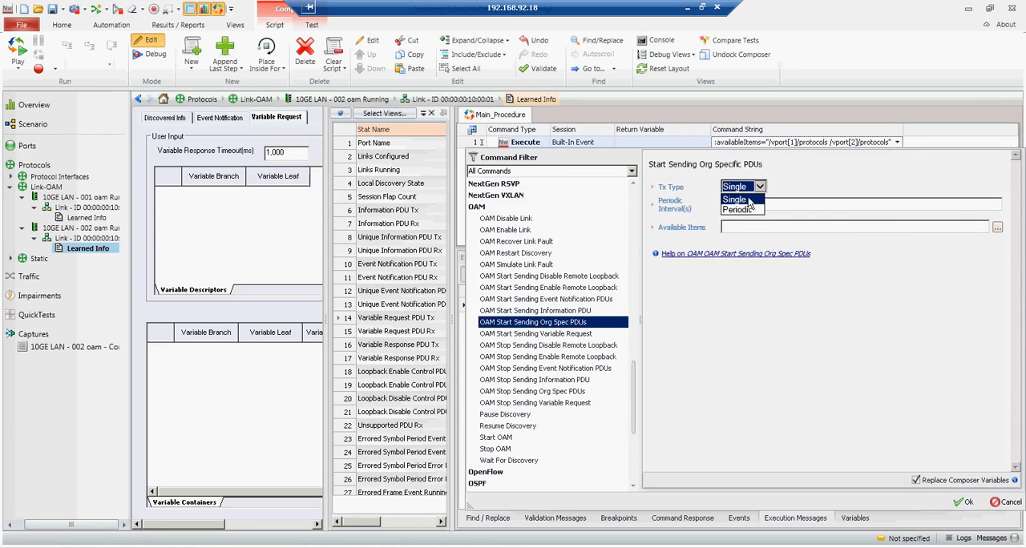
left_click(739, 210)
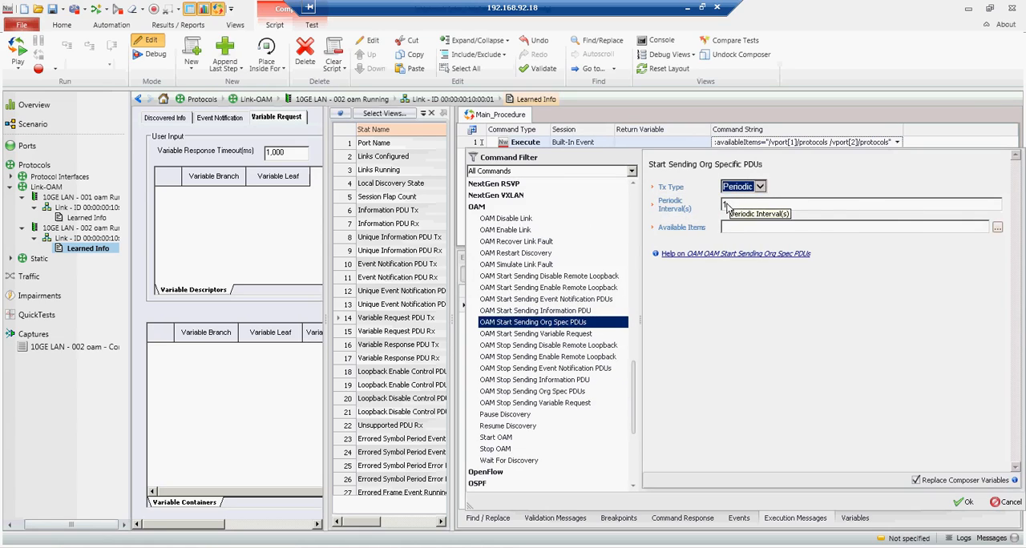
left_click(653, 226)
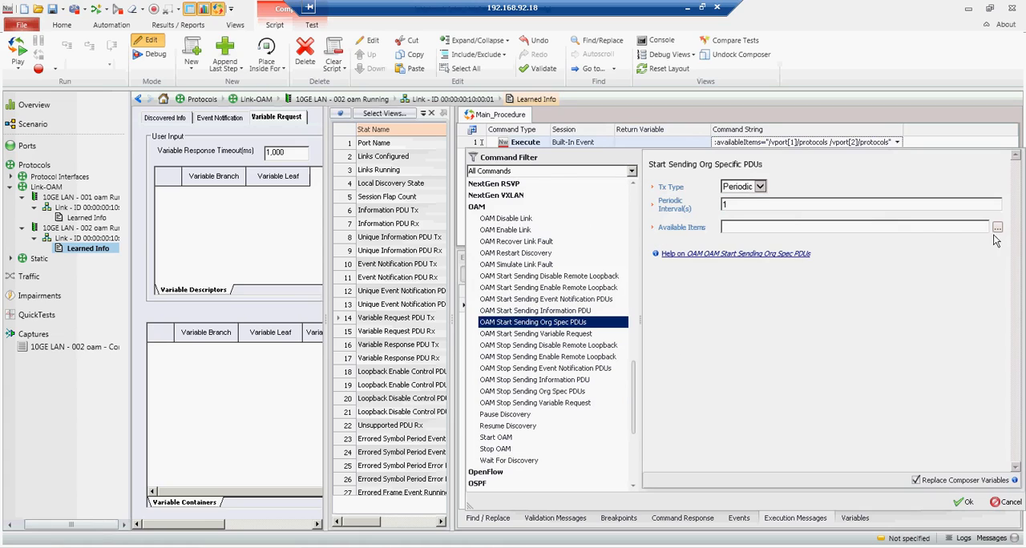
Step: Choose OAM Links under 10GE LAN - 001 oam as the command's available items and accept the command
left_click(997, 228)
left_click(729, 267)
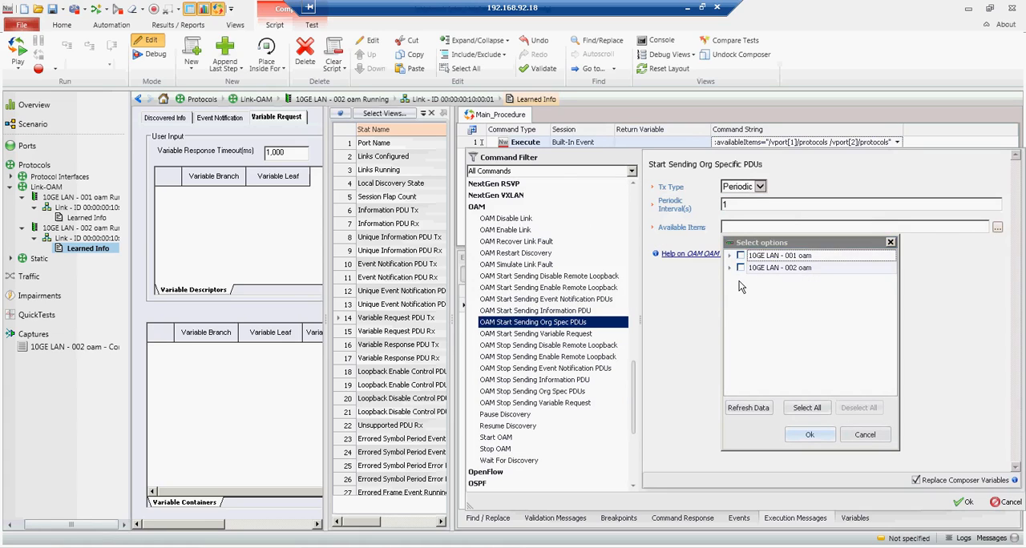
left_click(729, 268)
left_click(729, 255)
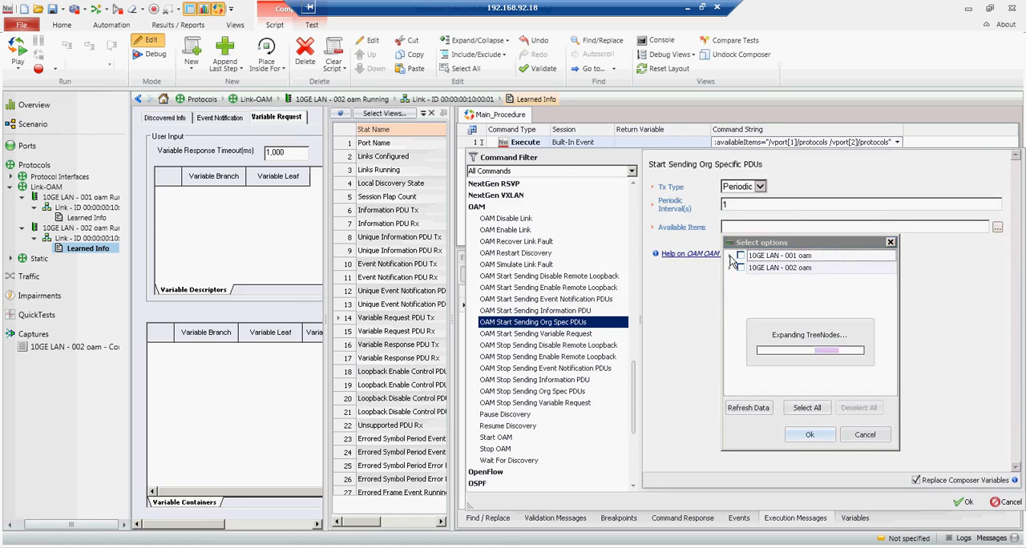
left_click(741, 268)
left_click(764, 280)
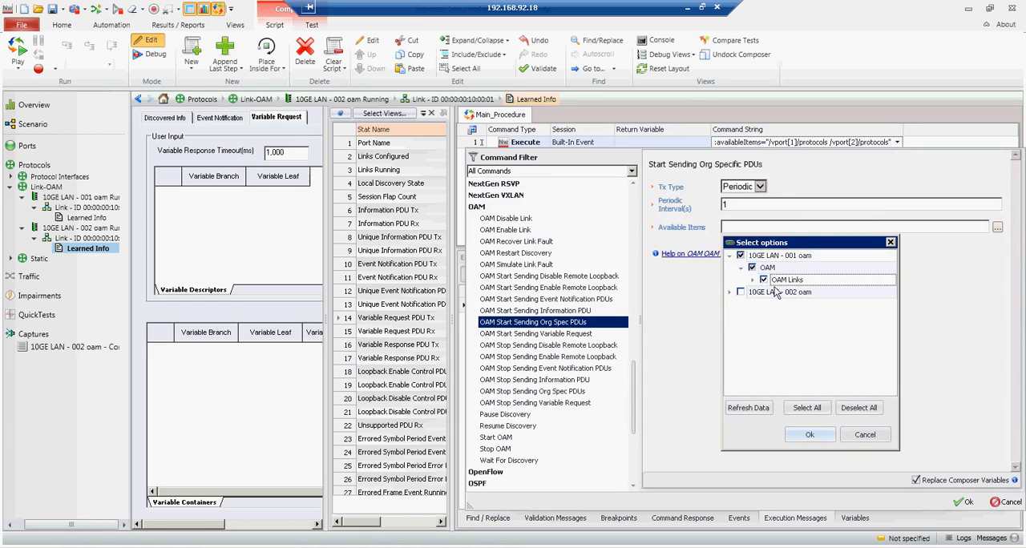
left_click(810, 434)
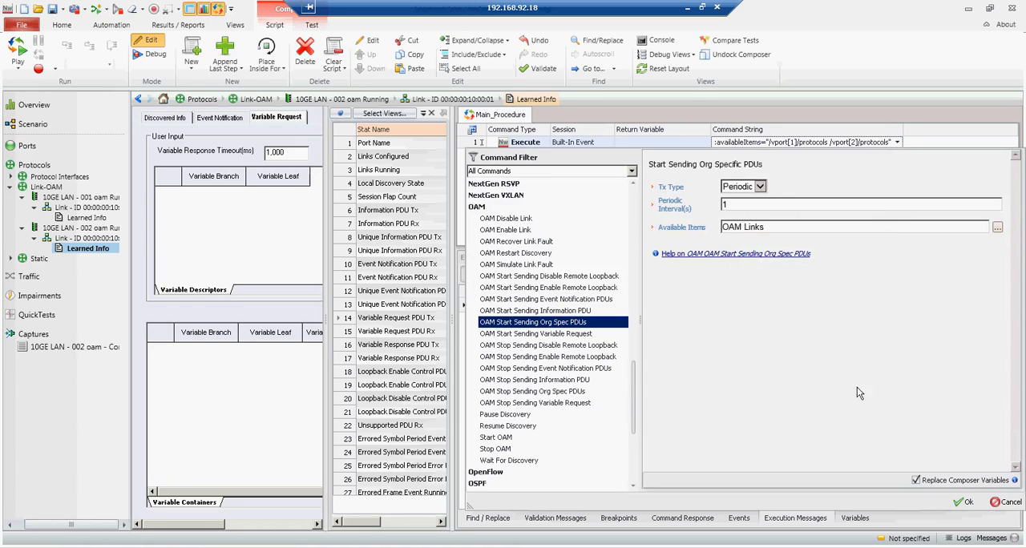
left_click(965, 502)
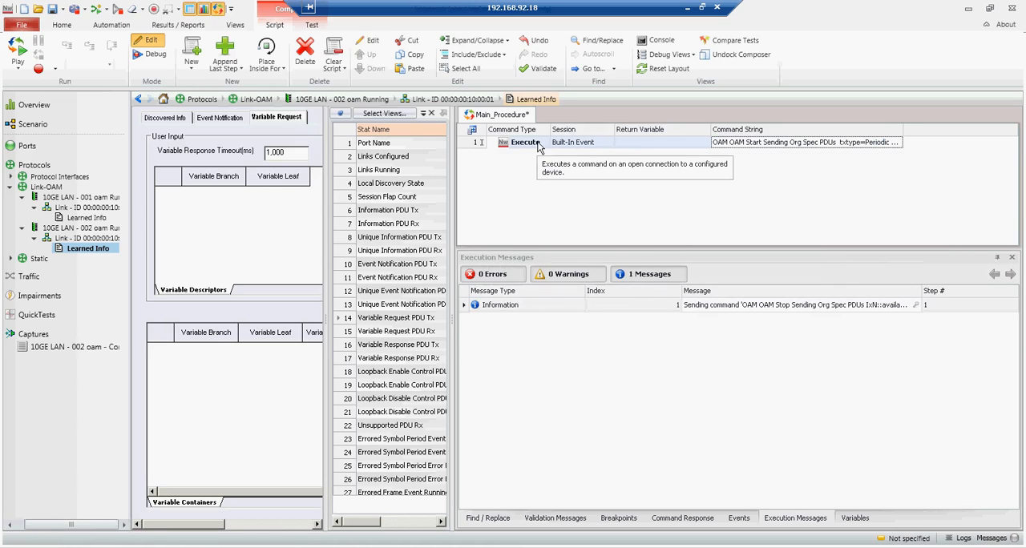
Step: Run the selected Execute step and close TestComposer
right_click(540, 145)
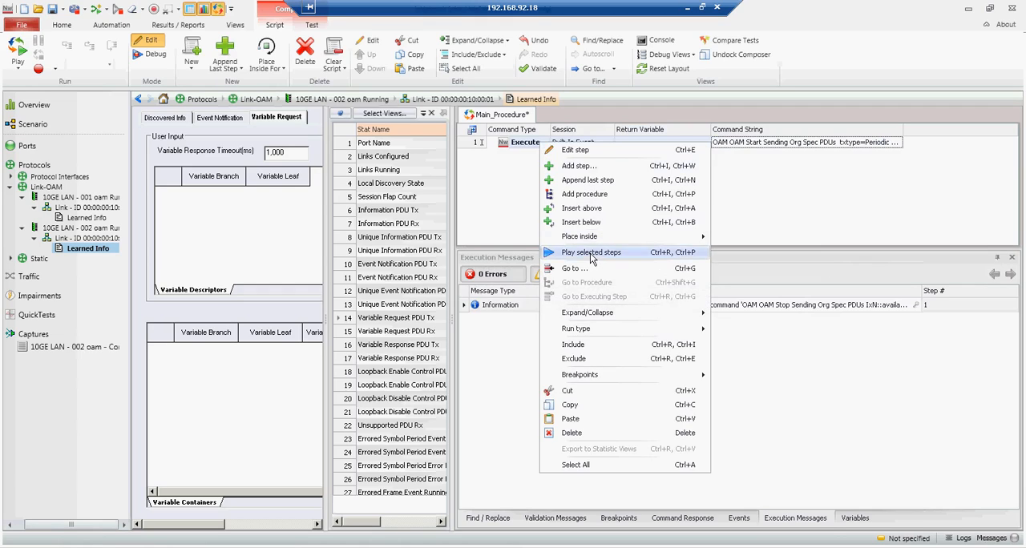
left_click(617, 321)
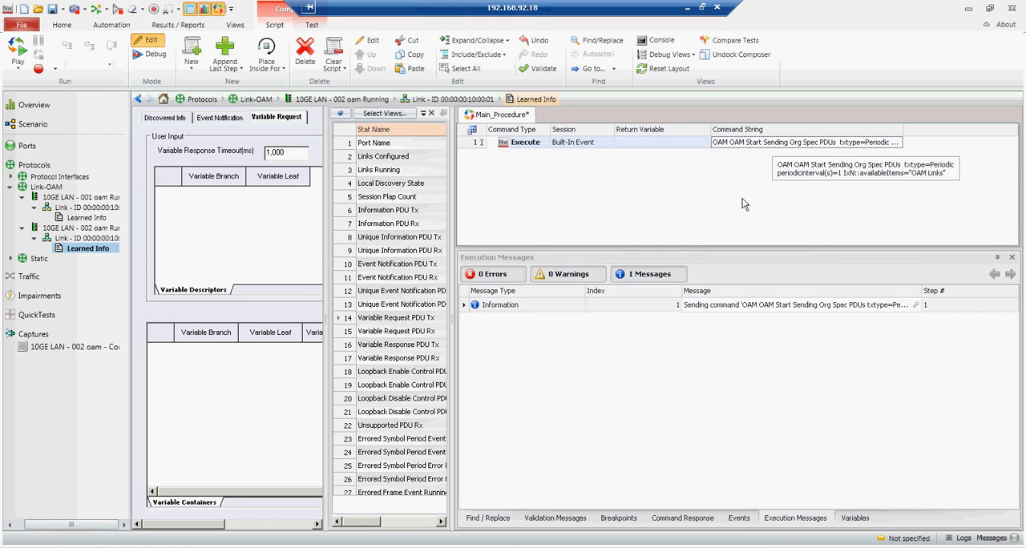
left_click(112, 26)
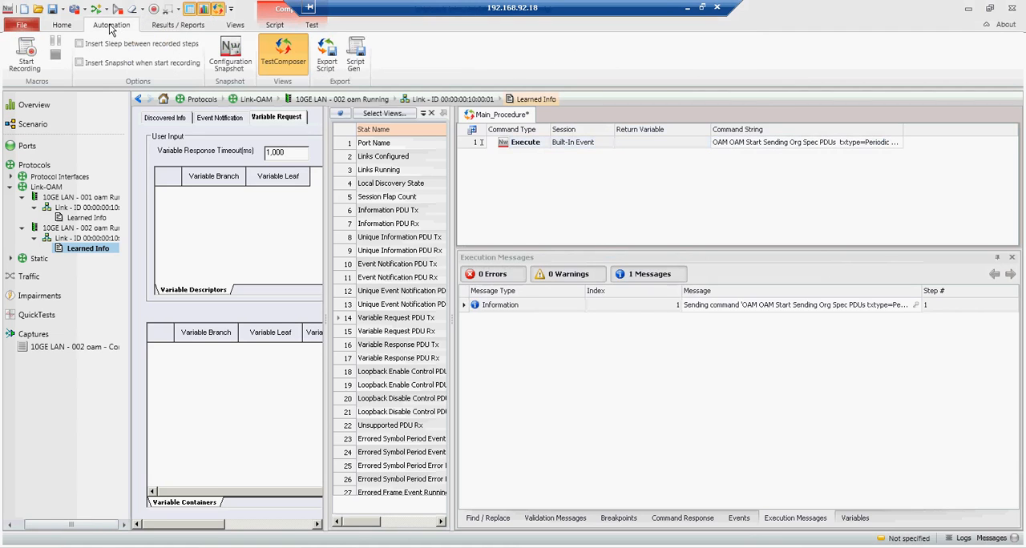
left_click(285, 55)
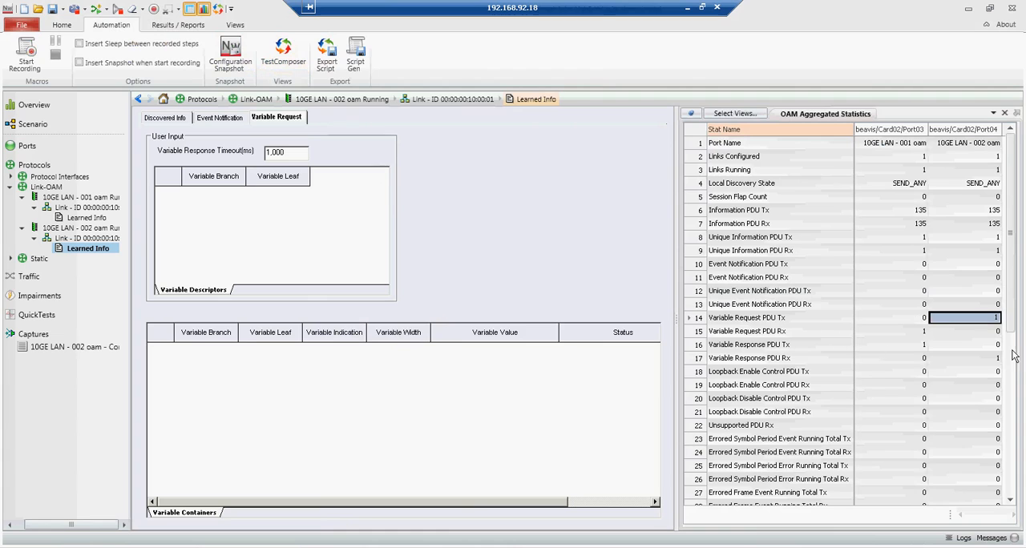
Step: Check the Organization Specific PDU Rx count on Port04 and the Tx count on Port03 in the statistics
left_click_drag(1011, 319, 1002, 461)
left_click(997, 416)
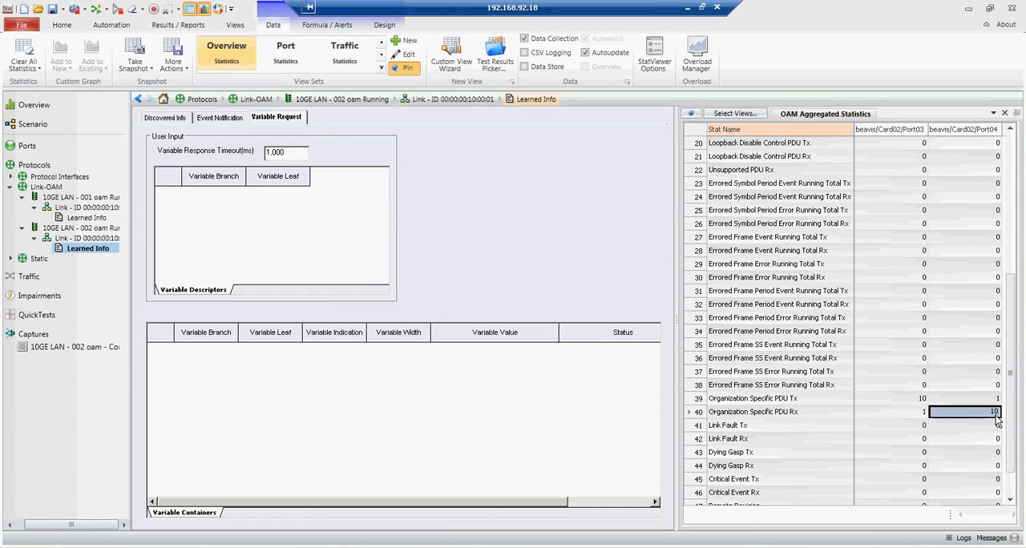
left_click(920, 399)
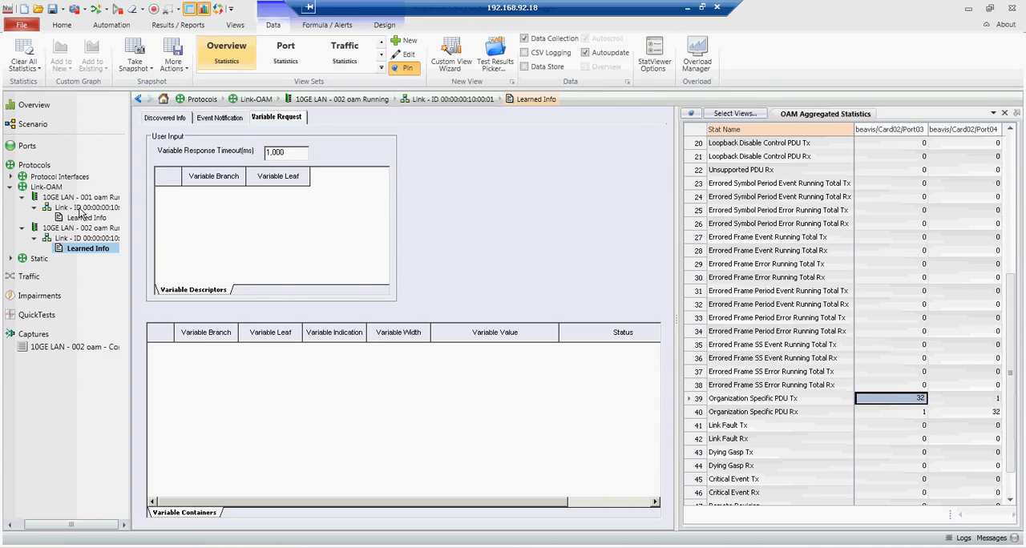
Step: Enable the Errored Frame and Organization Specific Event TLVs on the 10GE LAN - 001 oam link and send the updated parameters
left_click(81, 208)
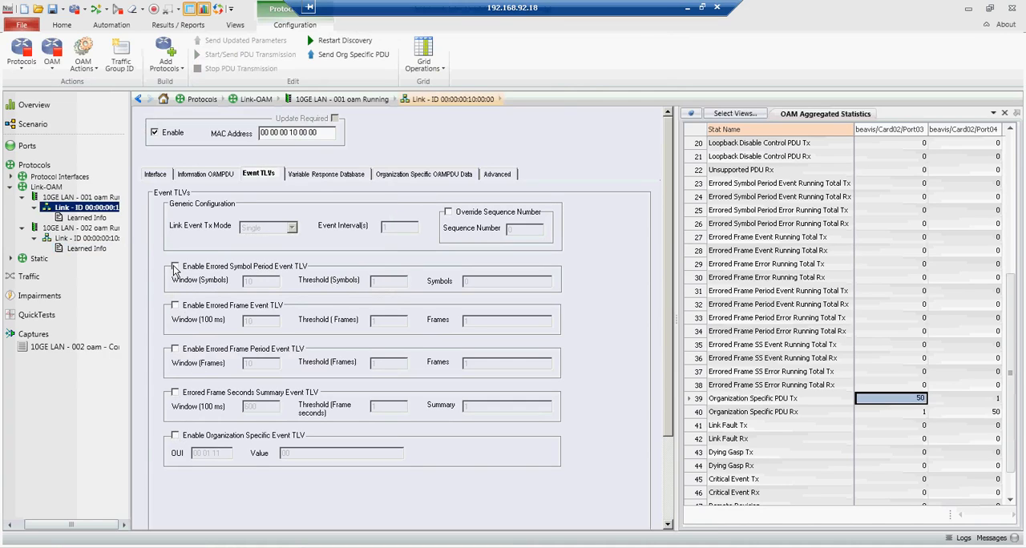
left_click(175, 307)
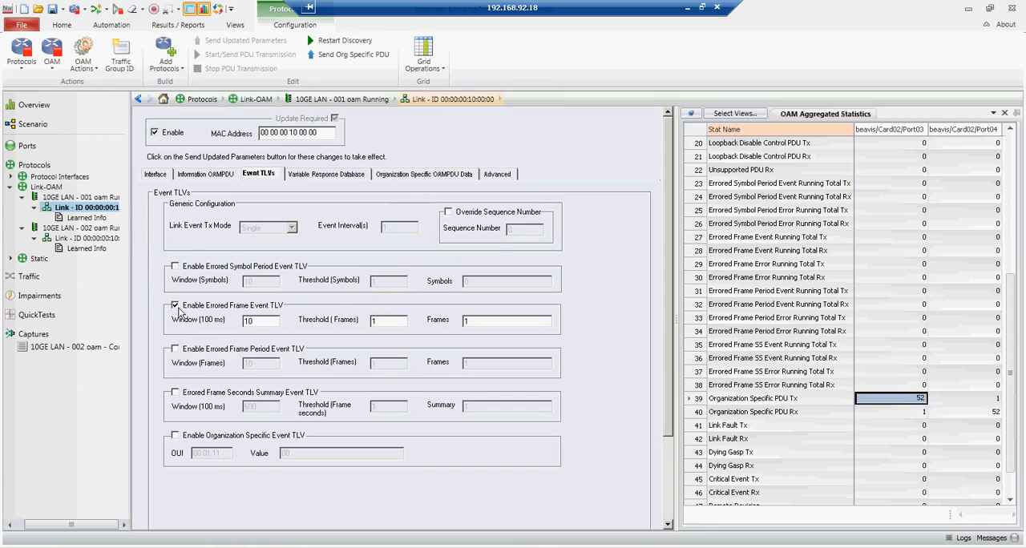
left_click(175, 436)
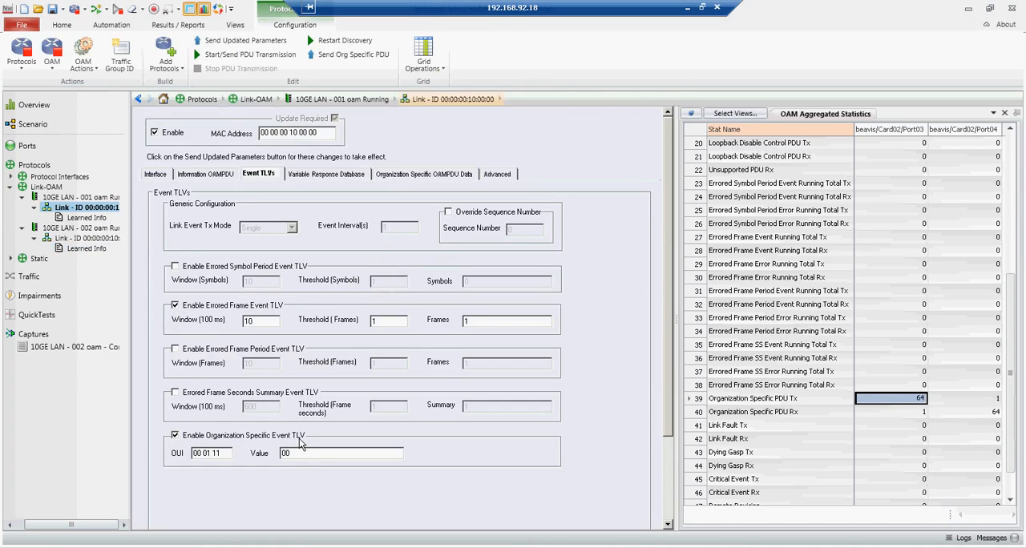
left_click(234, 39)
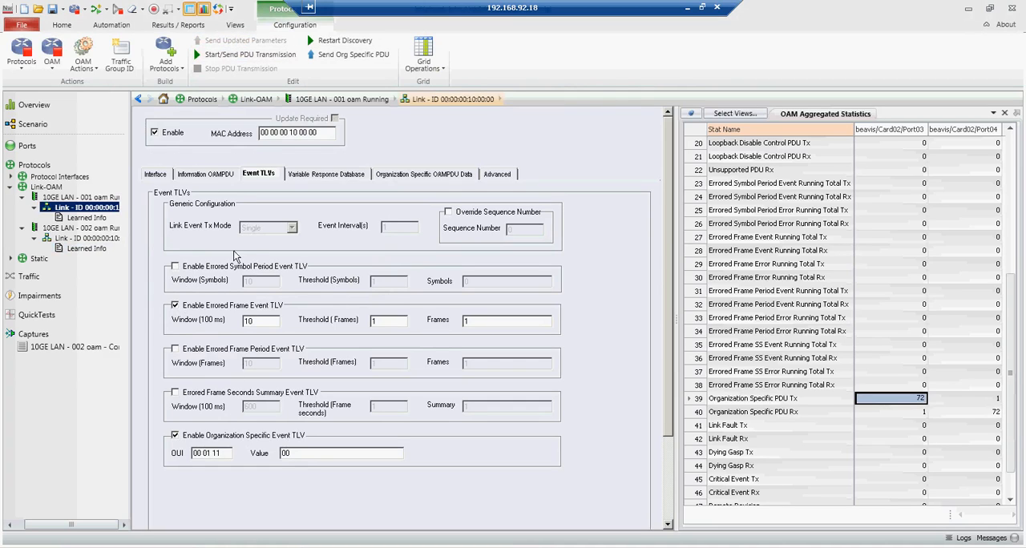
Step: Start the link's PDU transmission and check the Port03 Errored Frame Event and Unique Event Notification counters
left_click(253, 55)
left_click_drag(1011, 273, 1012, 246)
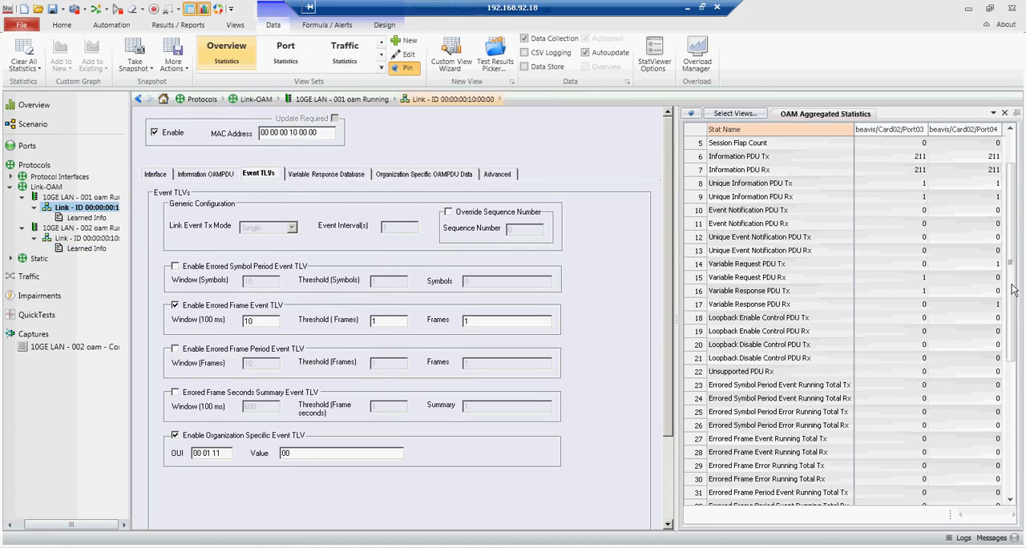
left_click(924, 440)
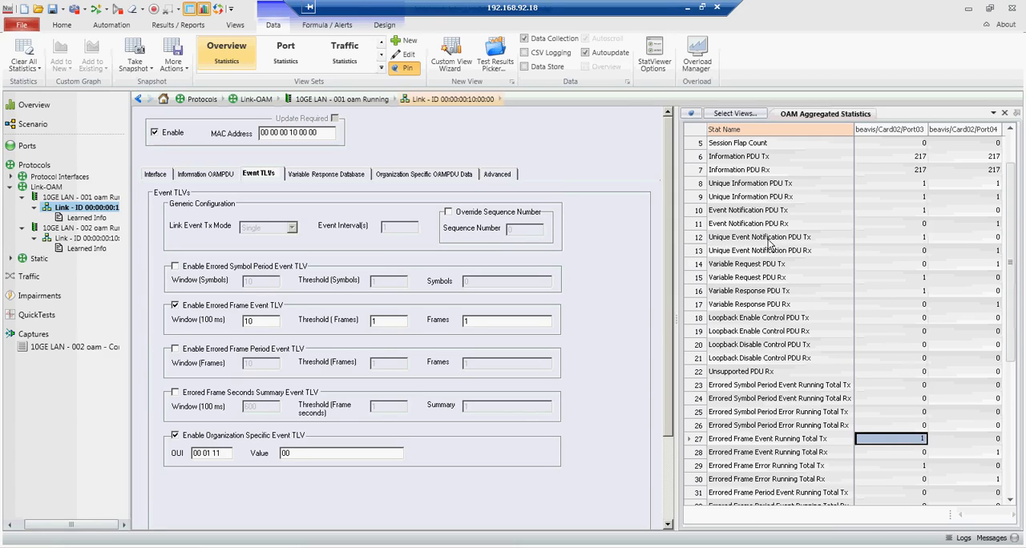
left_click(924, 238)
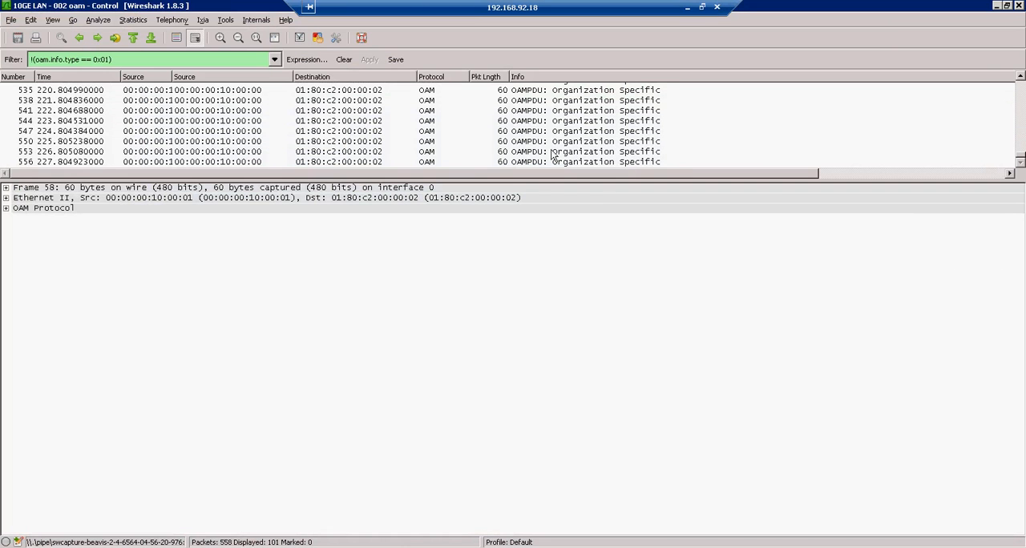
Step: Inspect the Event Notification packet's Errored Frame Event and Organization Specific Event TLV in the Wireshark capture, then return to IxNetwork
left_click_drag(538, 180, 535, 317)
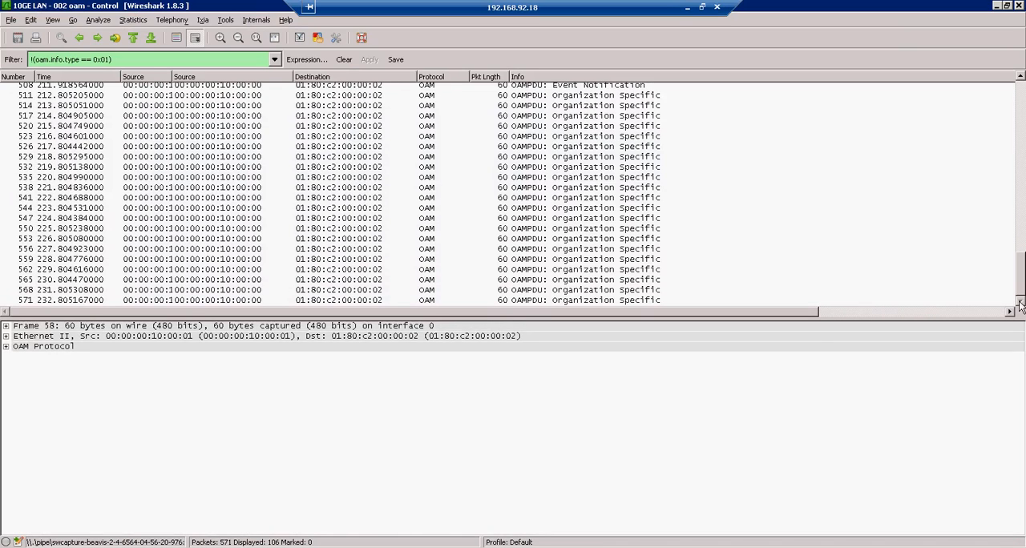
left_click(1022, 117)
left_click(651, 268)
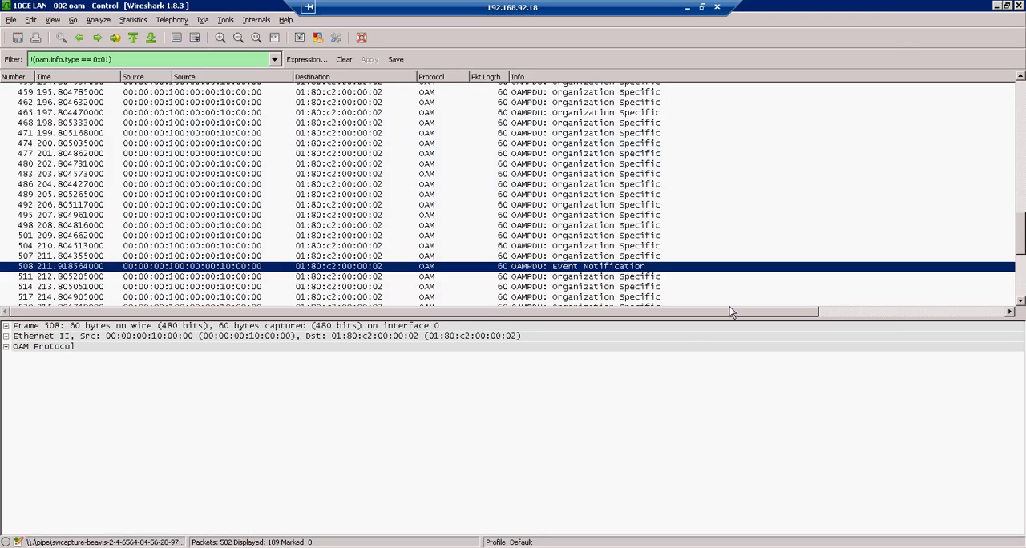
left_click(6, 347)
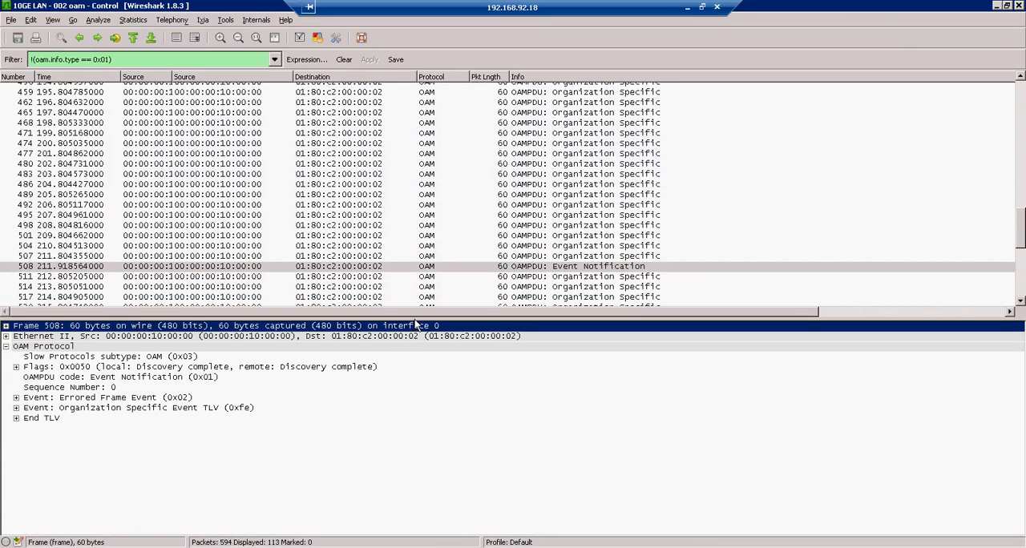
left_click_drag(417, 324, 459, 196)
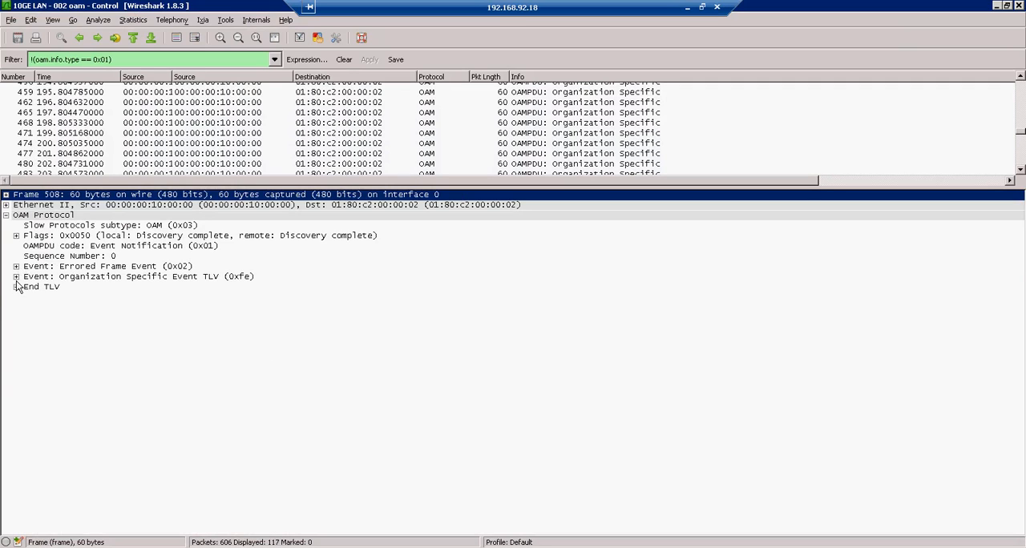
left_click(16, 266)
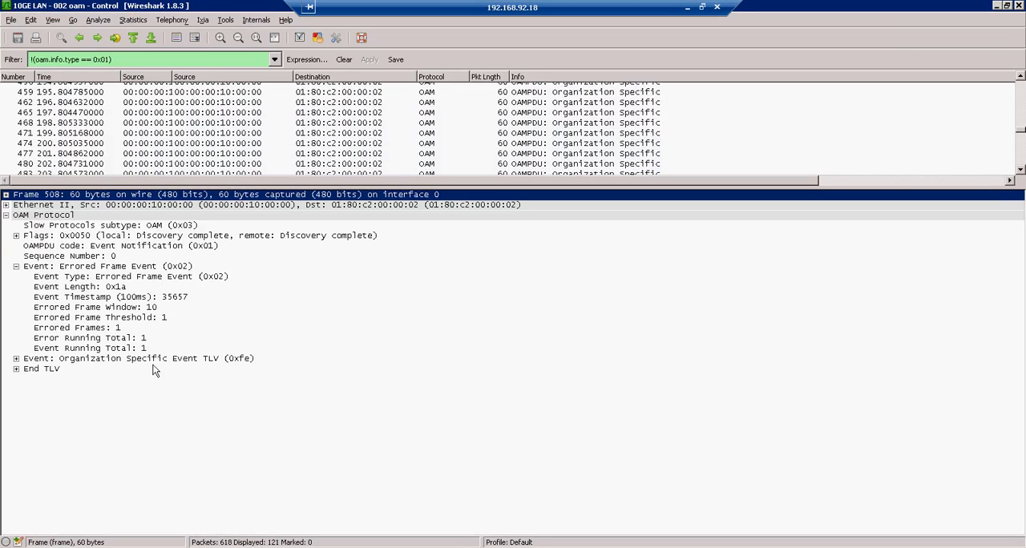
left_click(16, 359)
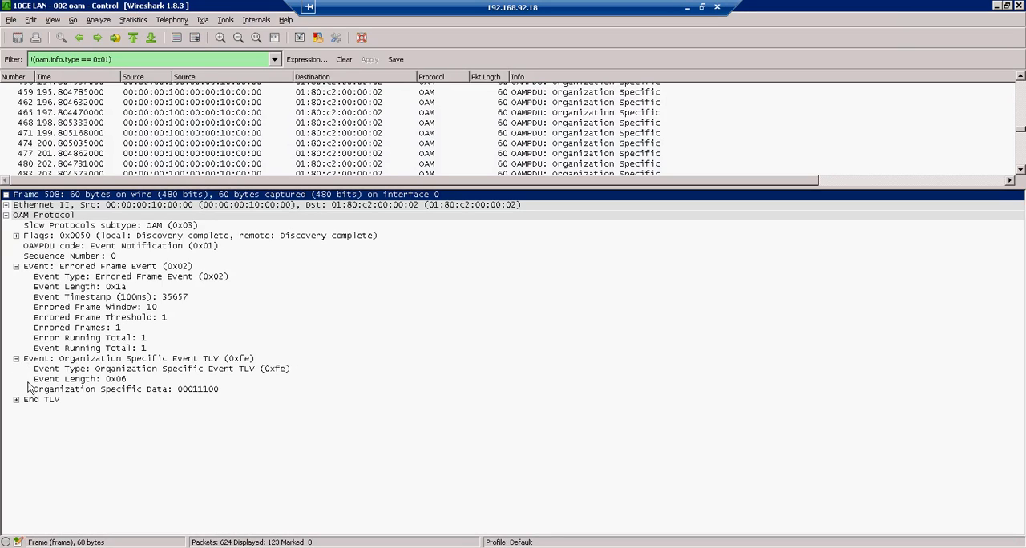
left_click(998, 8)
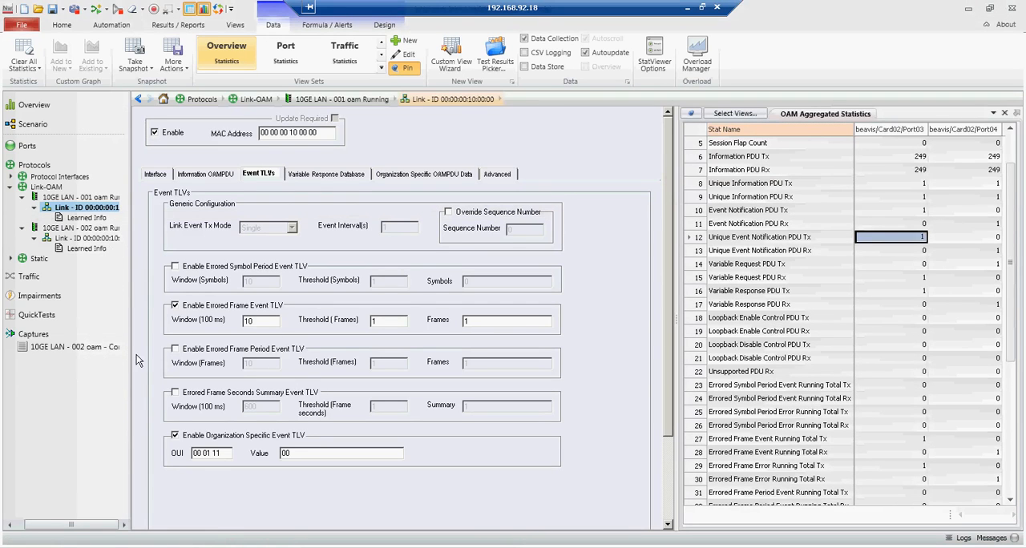
Step: Open TestComposer and duplicate the existing Execute step in Main_Procedure
left_click(119, 27)
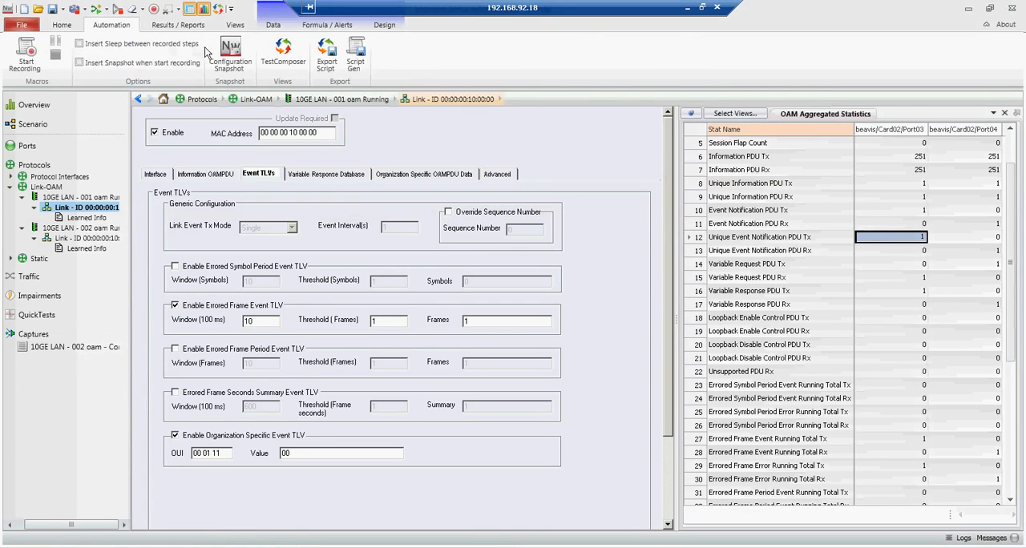
left_click(283, 55)
left_click(534, 186)
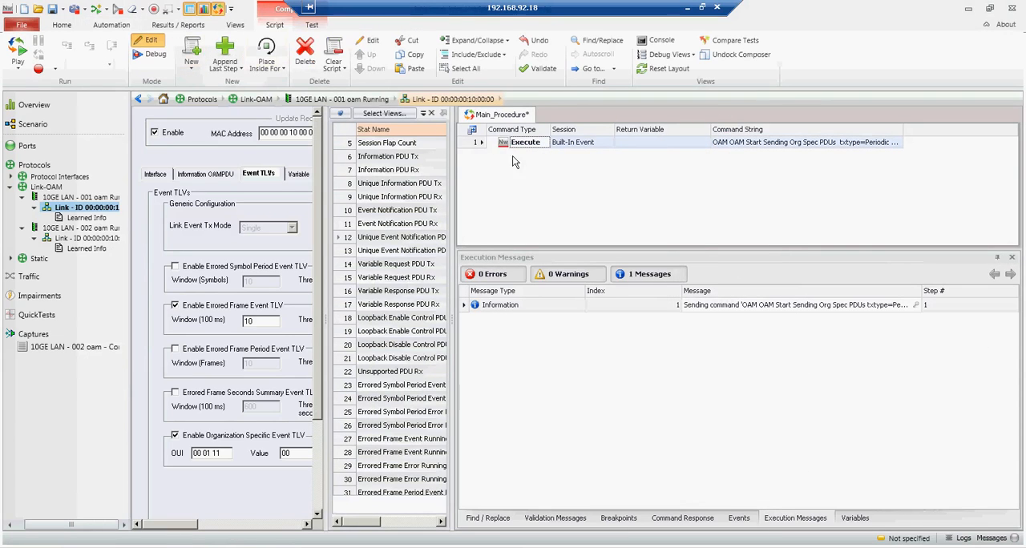
right_click(473, 142)
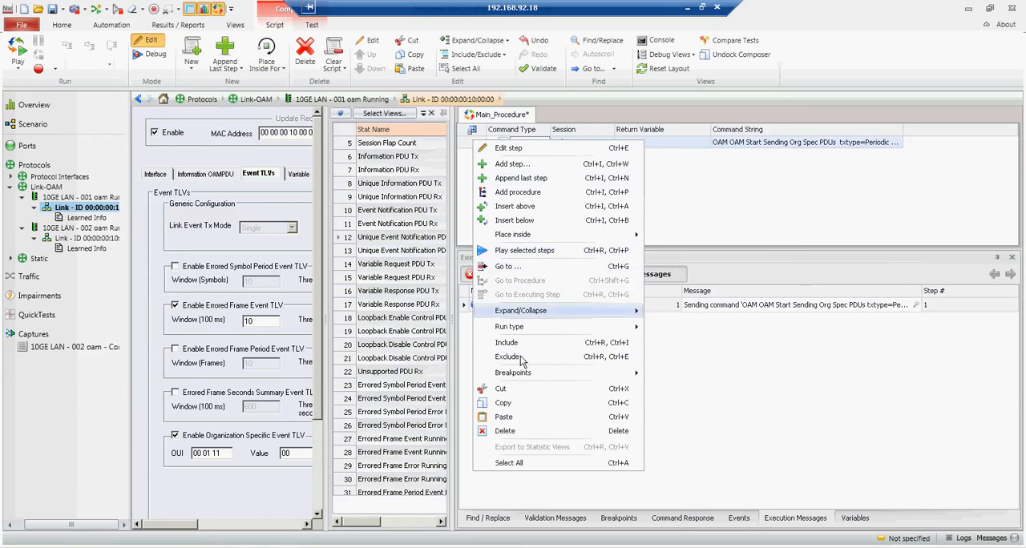
left_click(503, 404)
right_click(522, 184)
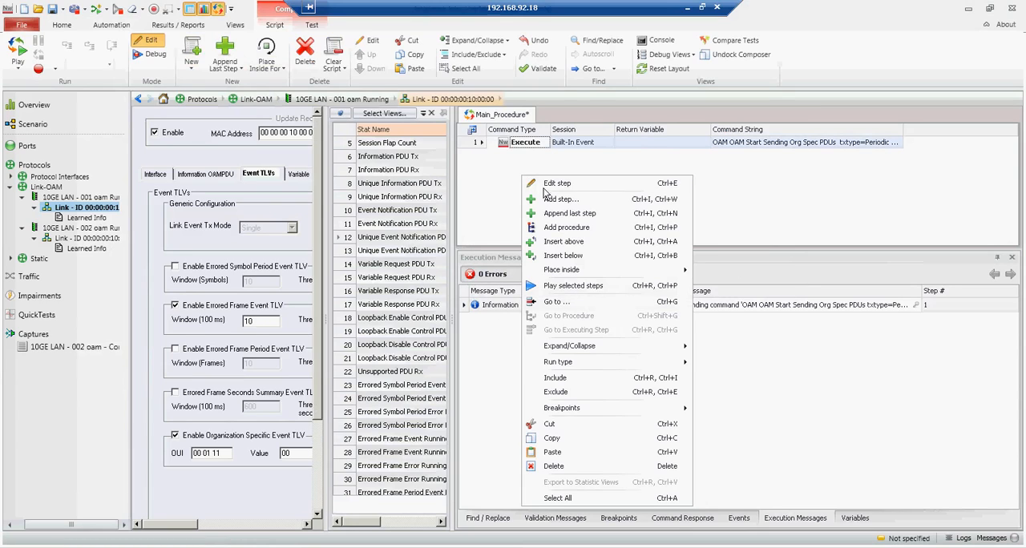
left_click(568, 454)
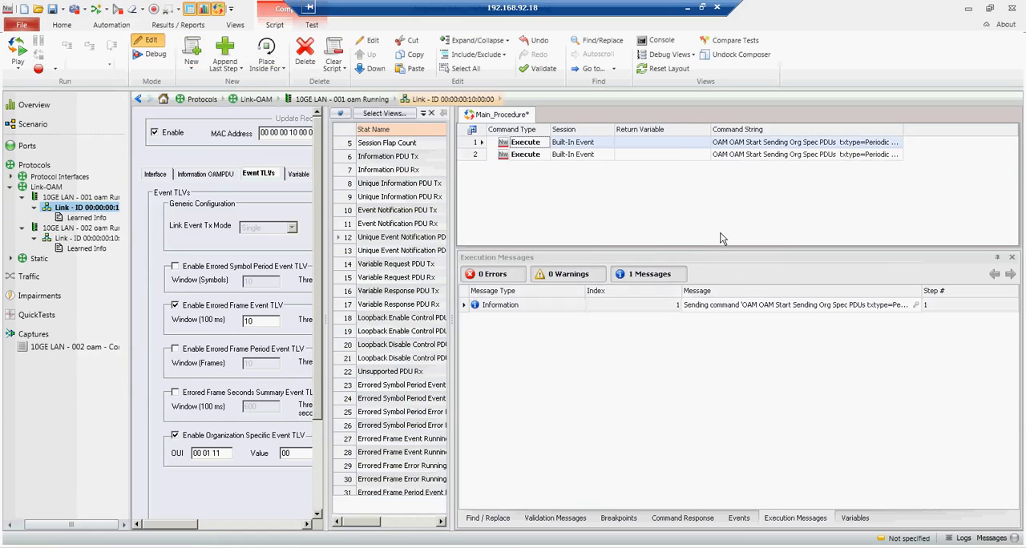
Step: Change the second Execute step's command to OAM Stop Sending Org Spec PDUs for 10GE LAN - 001 oam
left_click(890, 154)
left_click(898, 155)
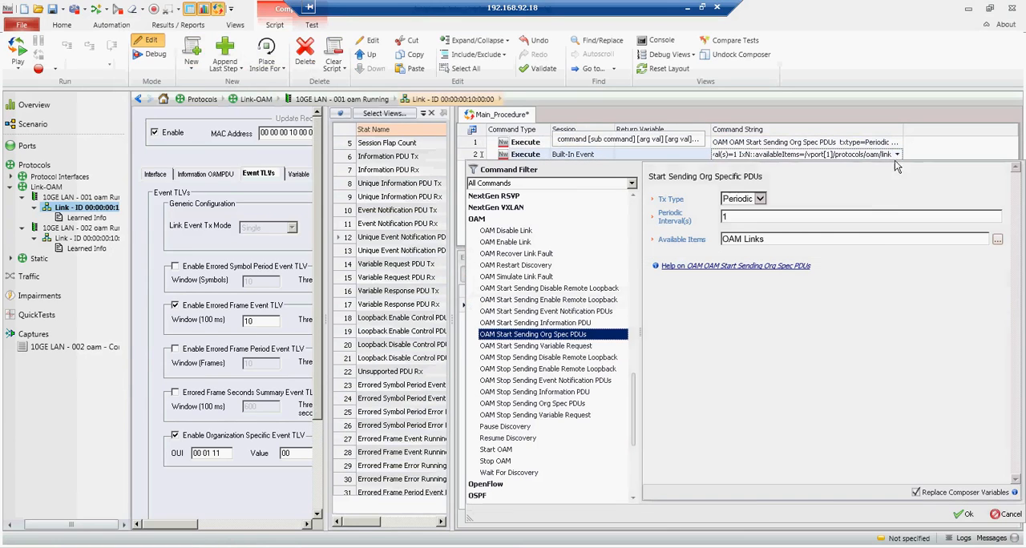
left_click(531, 405)
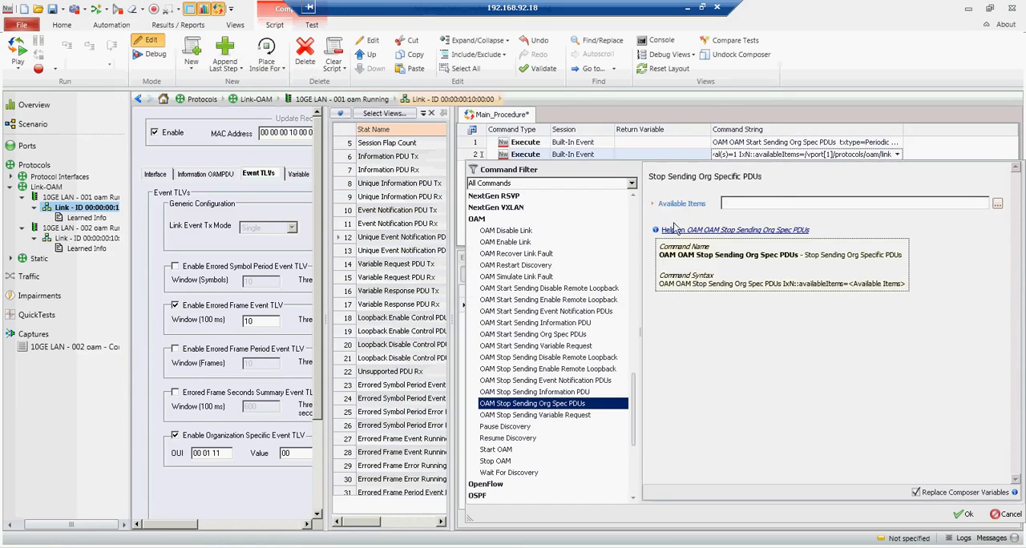
left_click(998, 204)
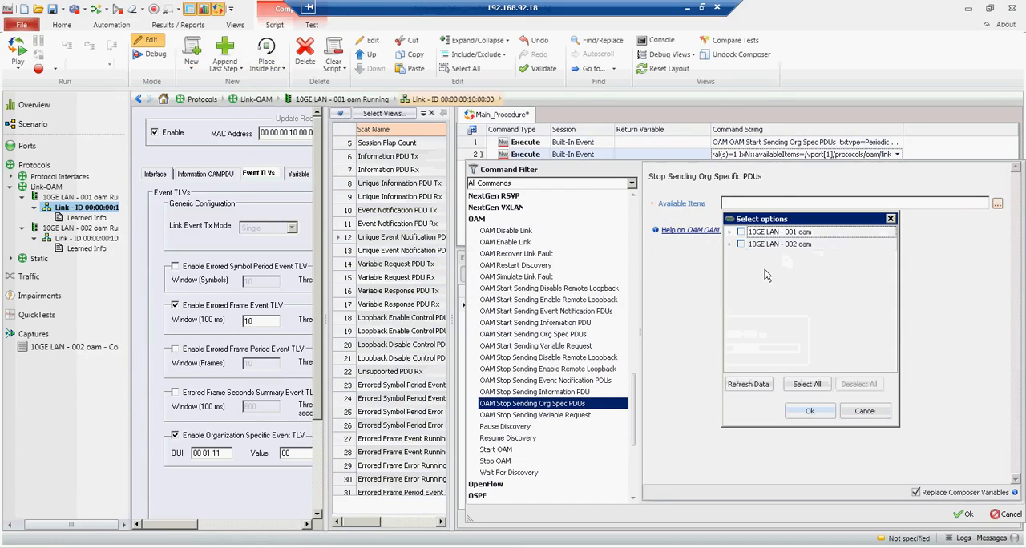
left_click(741, 232)
left_click(812, 412)
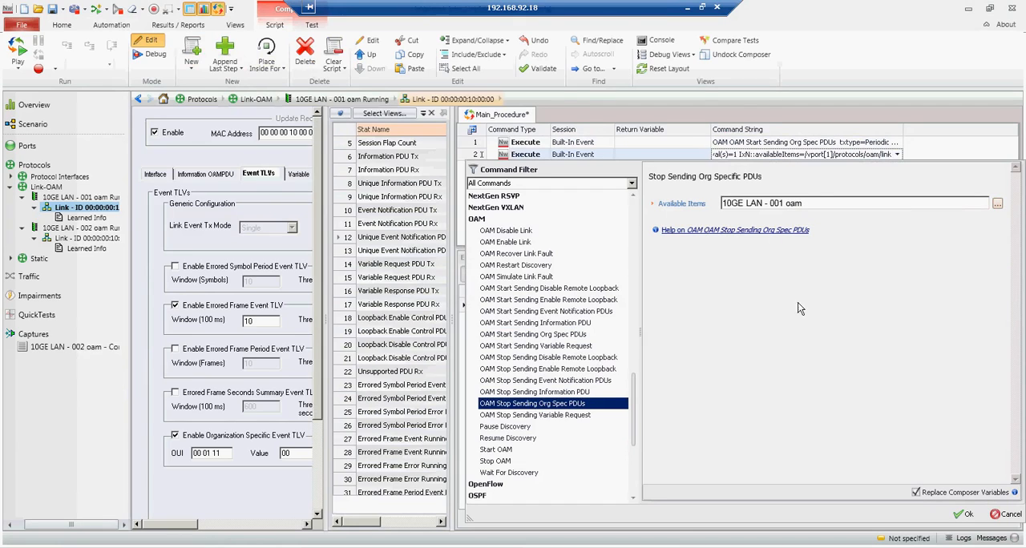
left_click(966, 514)
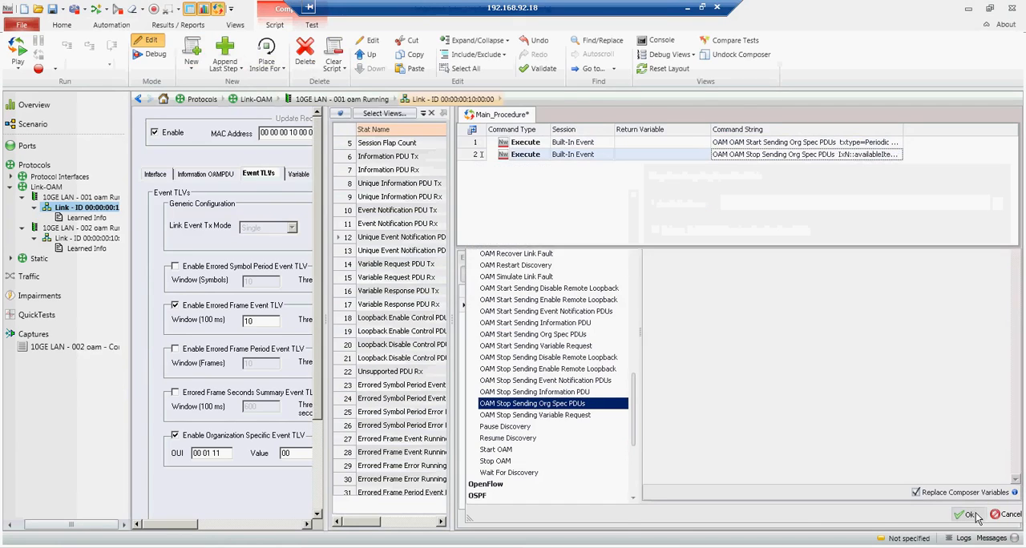
Step: Run only the second Execute step and close TestComposer
right_click(638, 158)
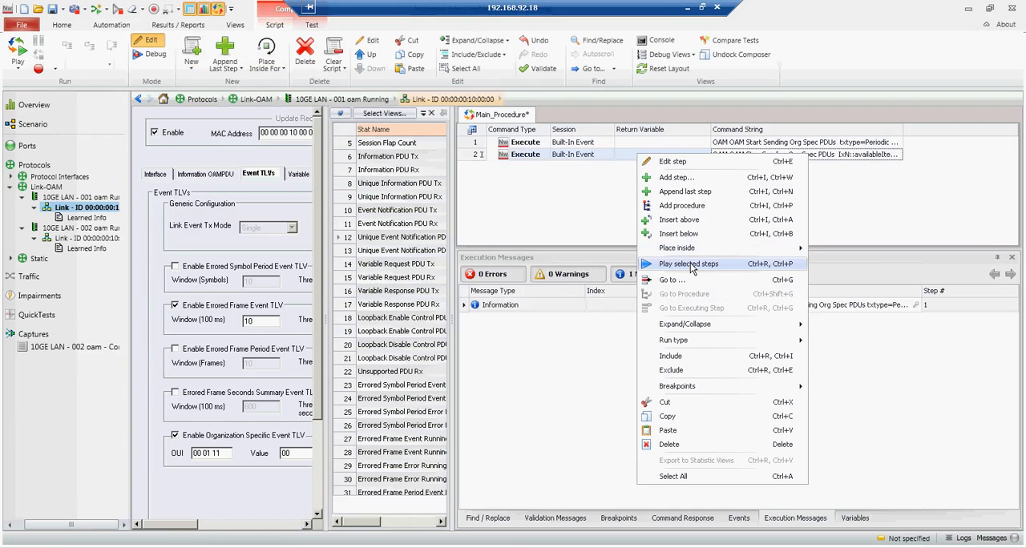
left_click(692, 267)
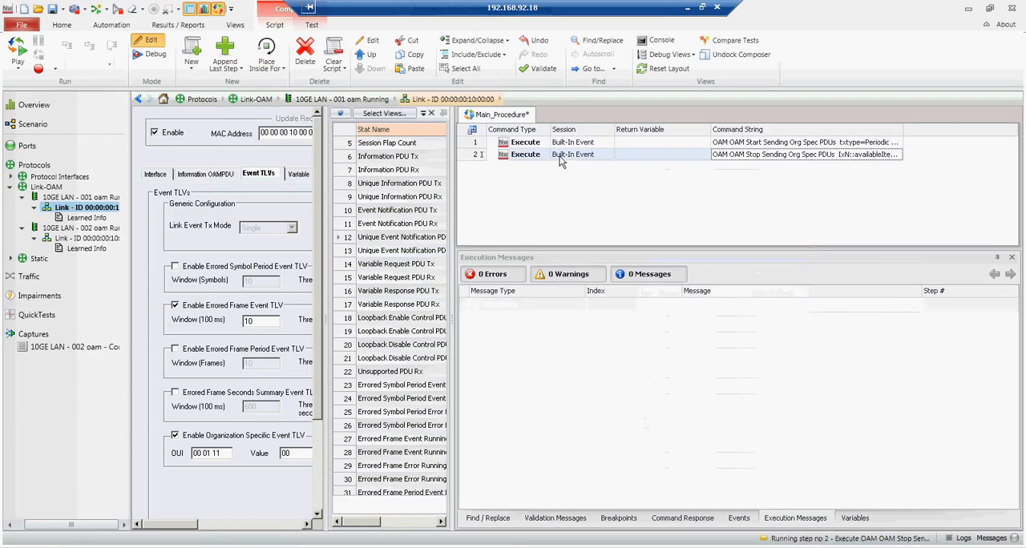
left_click(111, 25)
left_click(283, 52)
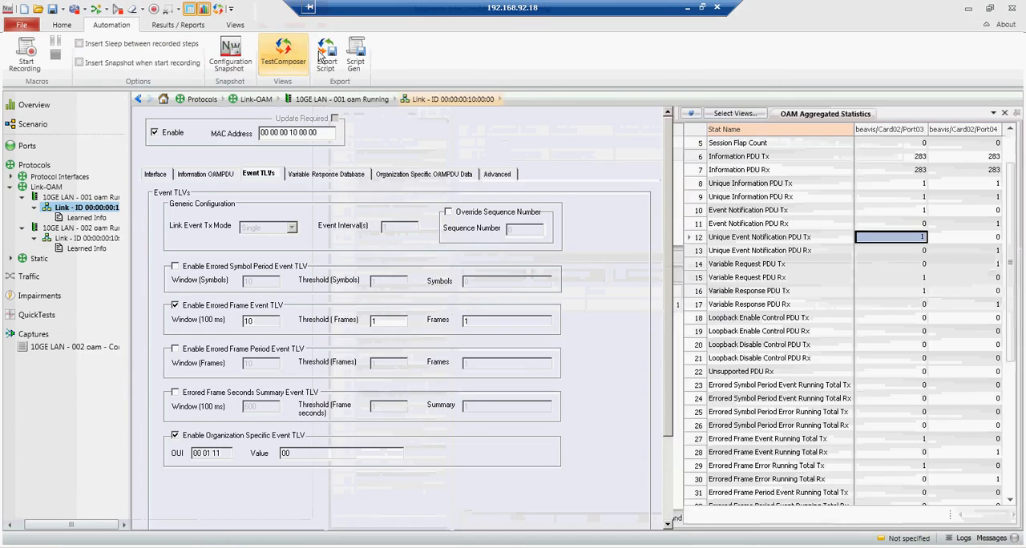
Step: Check the Organization Specific PDU Tx and Rx counters for both ports in the OAM statistics
left_click(1010, 472)
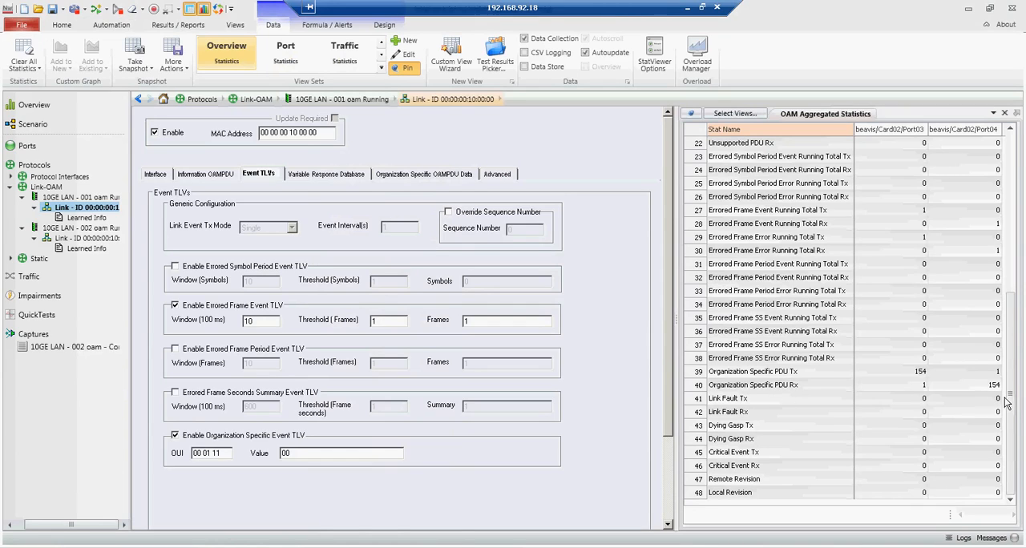
left_click_drag(1014, 407, 1015, 397)
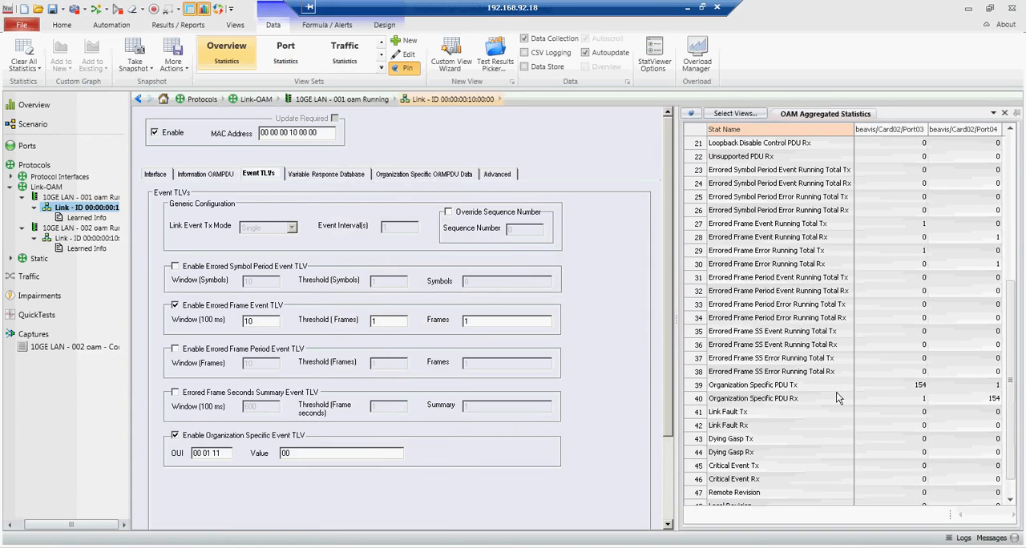
left_click_drag(1014, 387, 1023, 421)
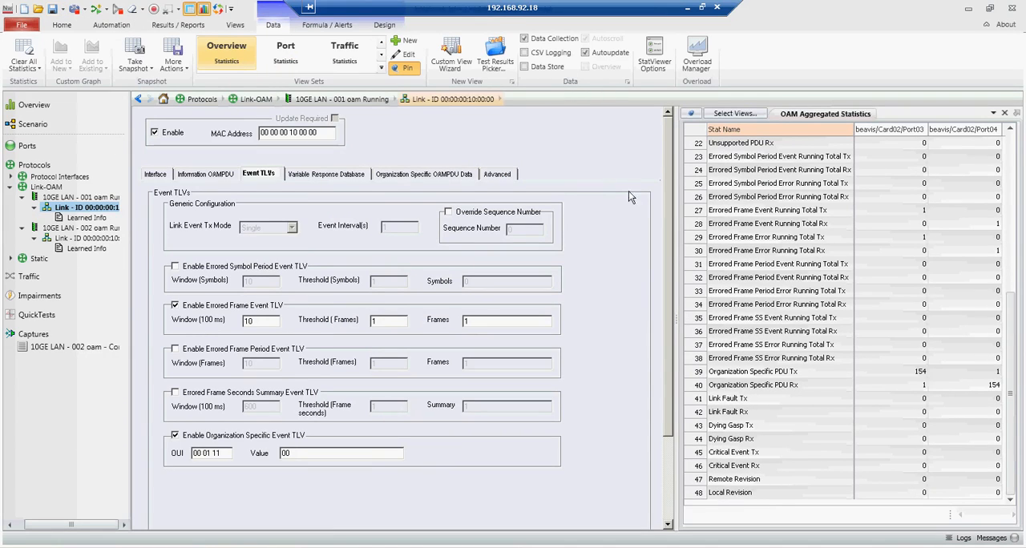
left_click_drag(1009, 321, 1020, 157)
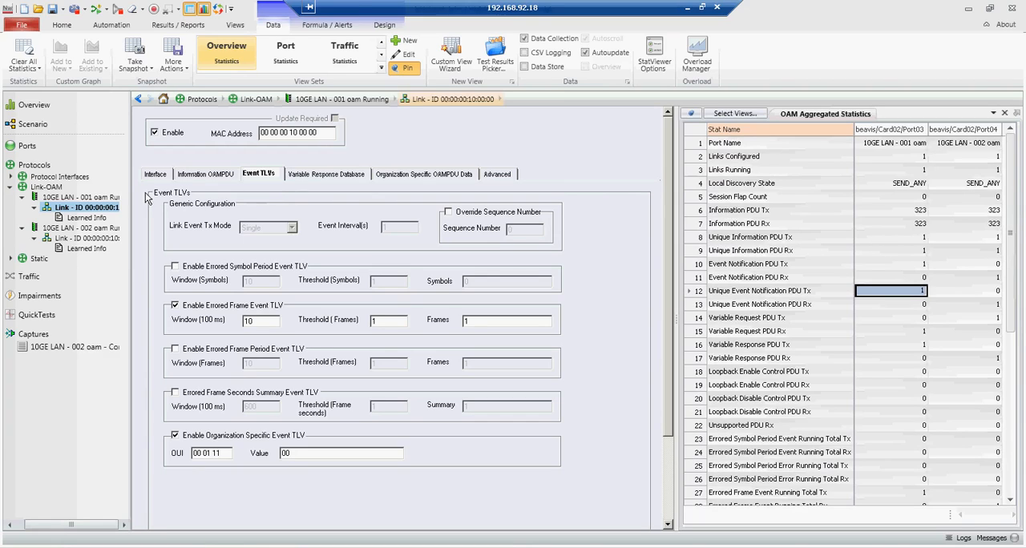
Step: Enable Override Revision for the first link in the Link-OAM advanced settings and set its Revision to 1
left_click(62, 210)
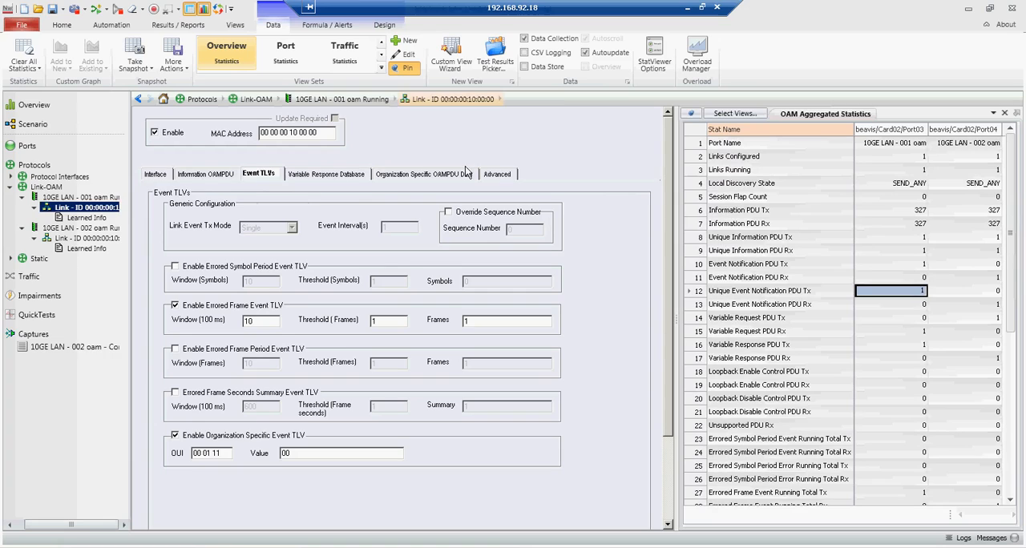
left_click(506, 178)
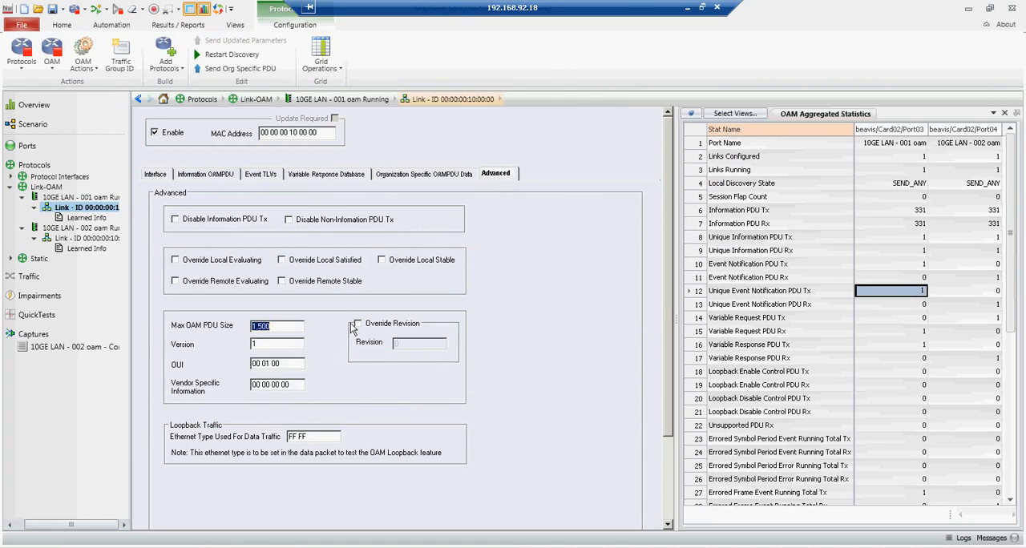
left_click(50, 189)
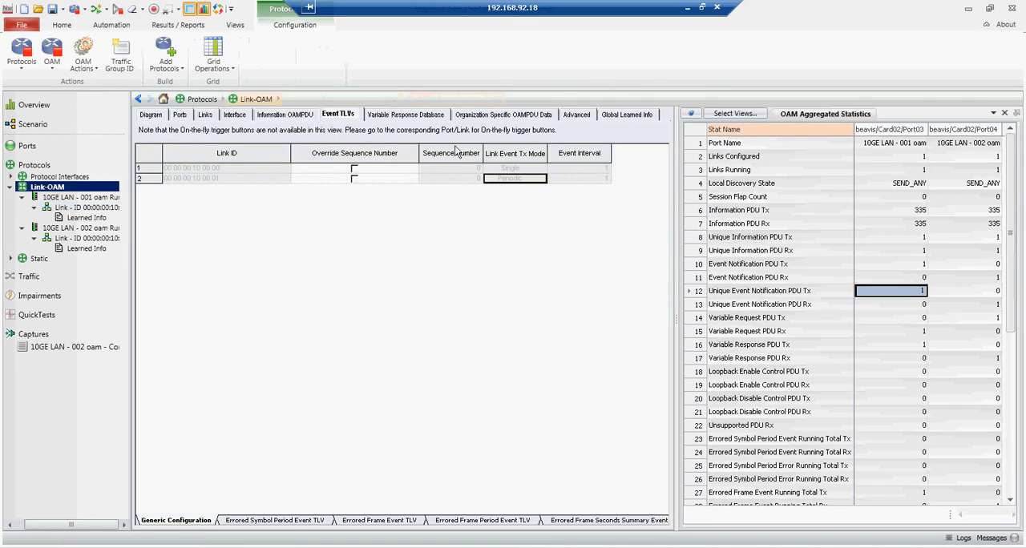
left_click(576, 114)
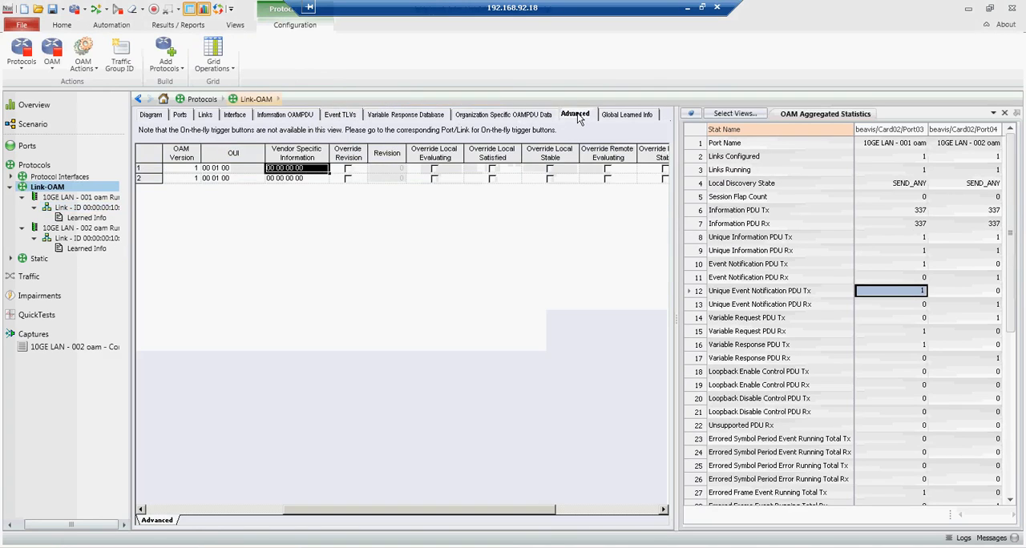
left_click(622, 513)
left_click_drag(529, 508, 271, 517)
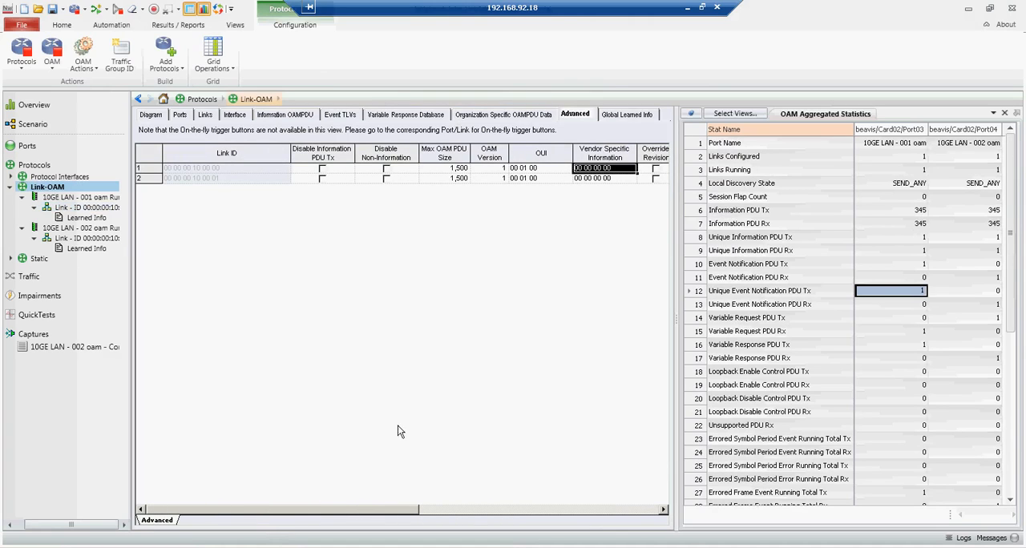
left_click(664, 510)
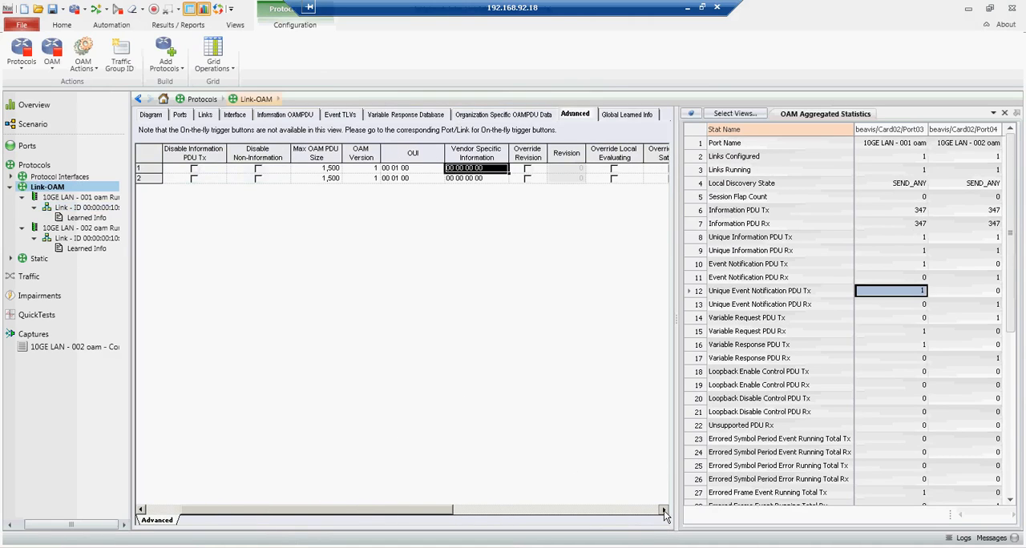
left_click(664, 510)
left_click(464, 169)
left_click(464, 169)
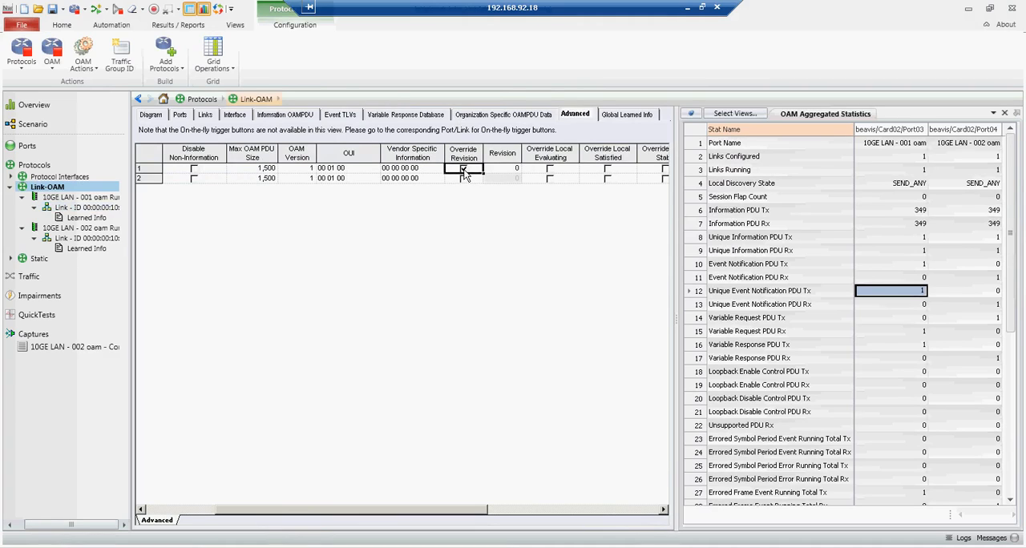
left_click(508, 169)
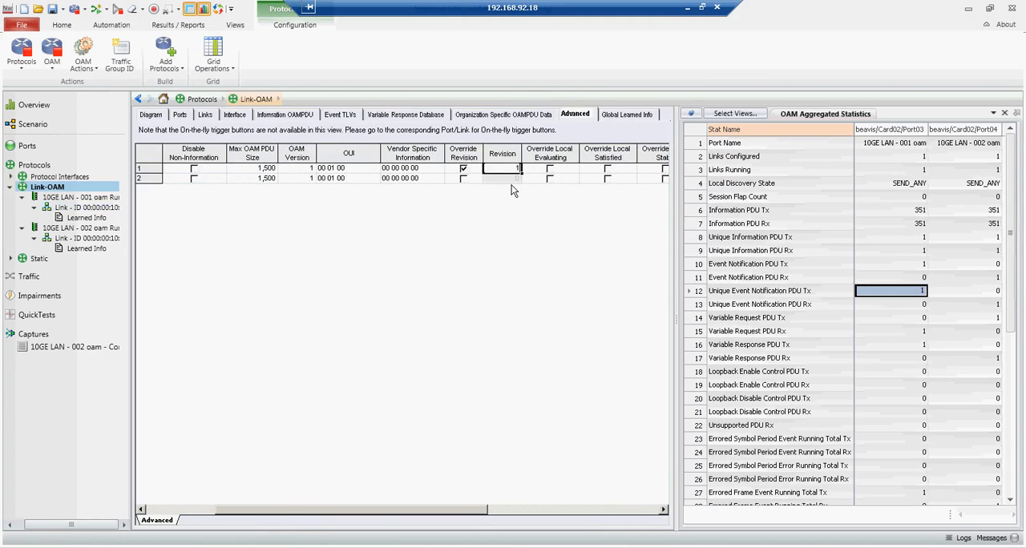
Step: Send the updated parameters for 10GE LAN - 001 oam and check the Unique Information PDU Tx and Rx counters
left_click(82, 201)
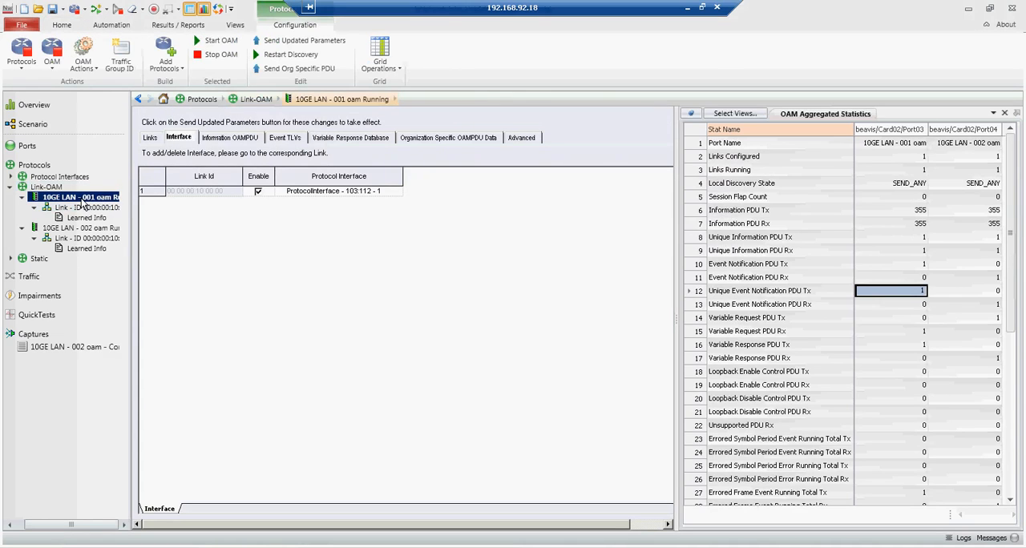
left_click(295, 41)
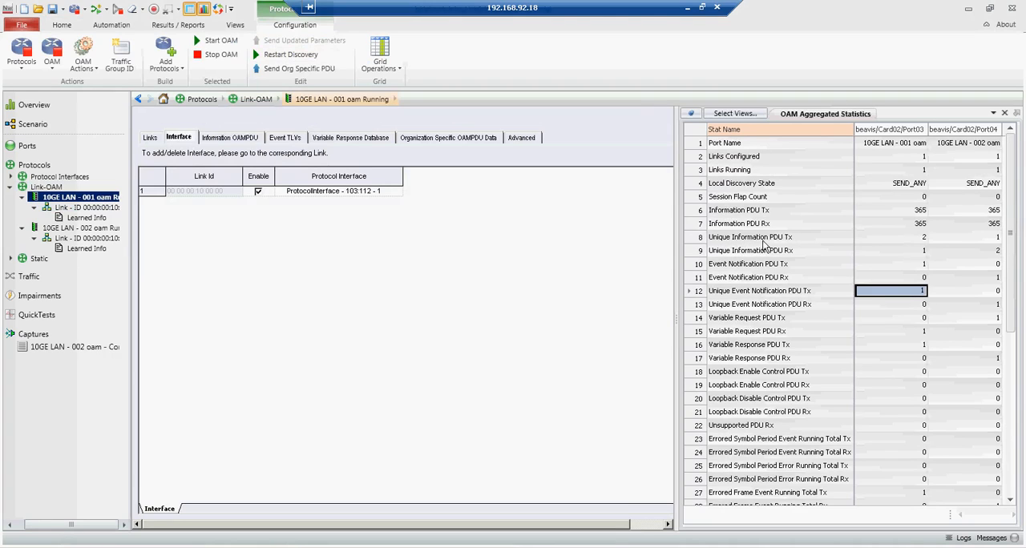
left_click(922, 239)
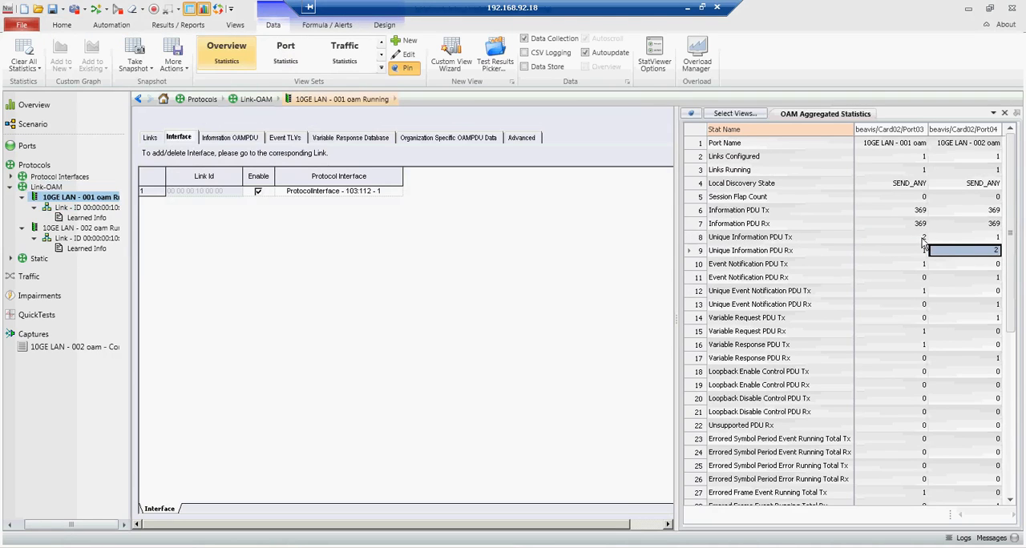
Step: Compare the Unique Information PDU Rx counter of the second port with the Tx counter of the first port
left_click(984, 254)
left_click(924, 239)
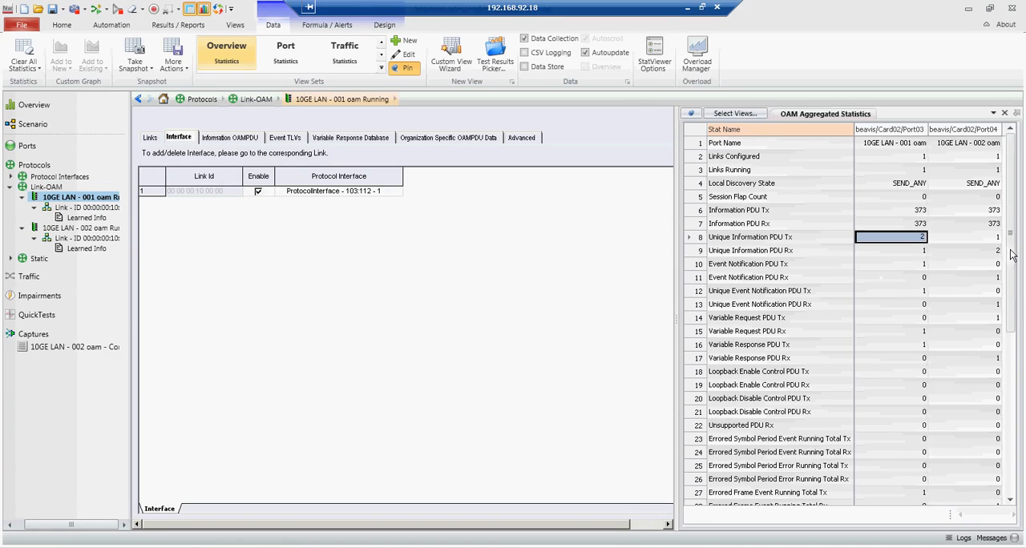
left_click_drag(1011, 259, 1012, 271)
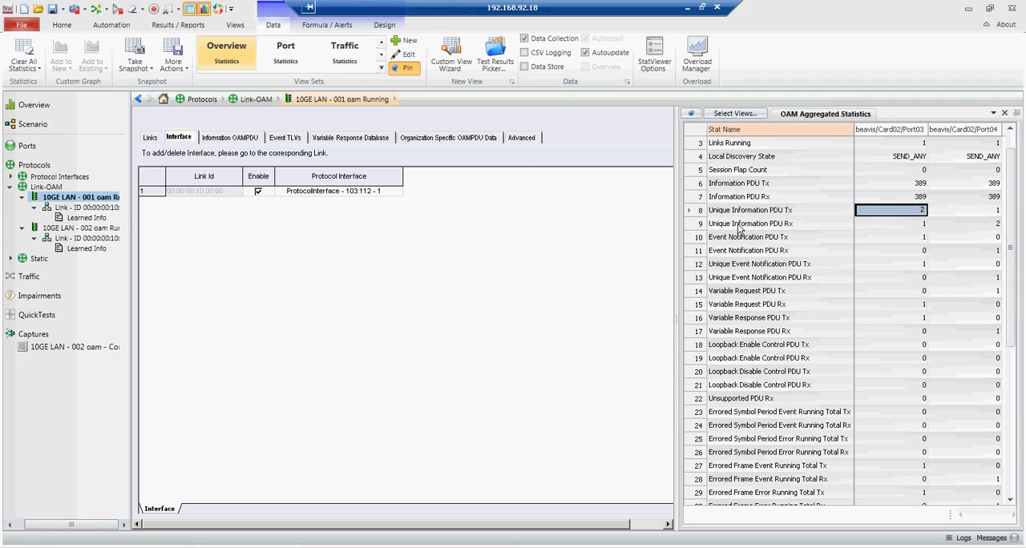
Step: Enable the Errored Symbol Period, Errored Frame Period and Errored Frame Seconds Summary Event TLVs for the link under 10GE LAN - 001 oam
left_click(77, 208)
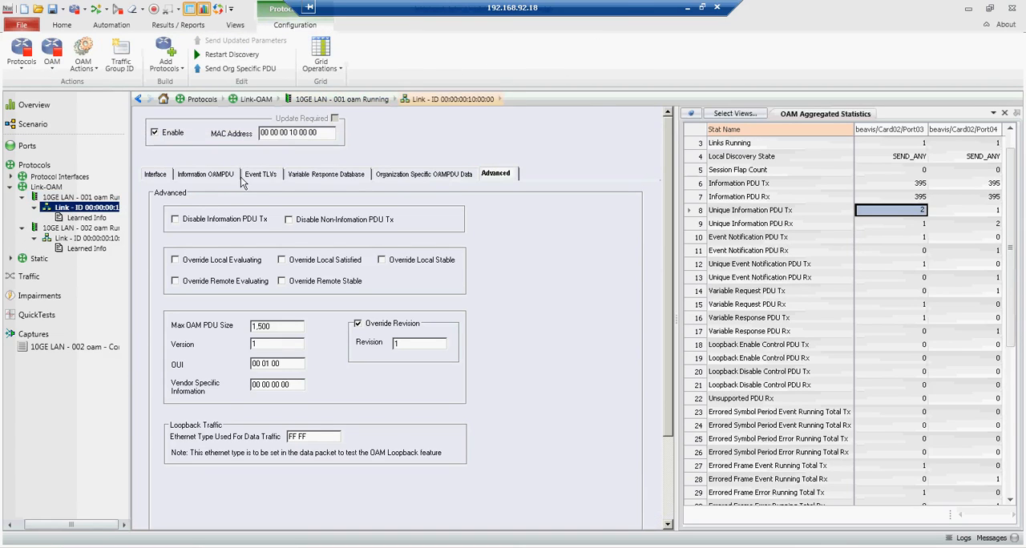
left_click(264, 175)
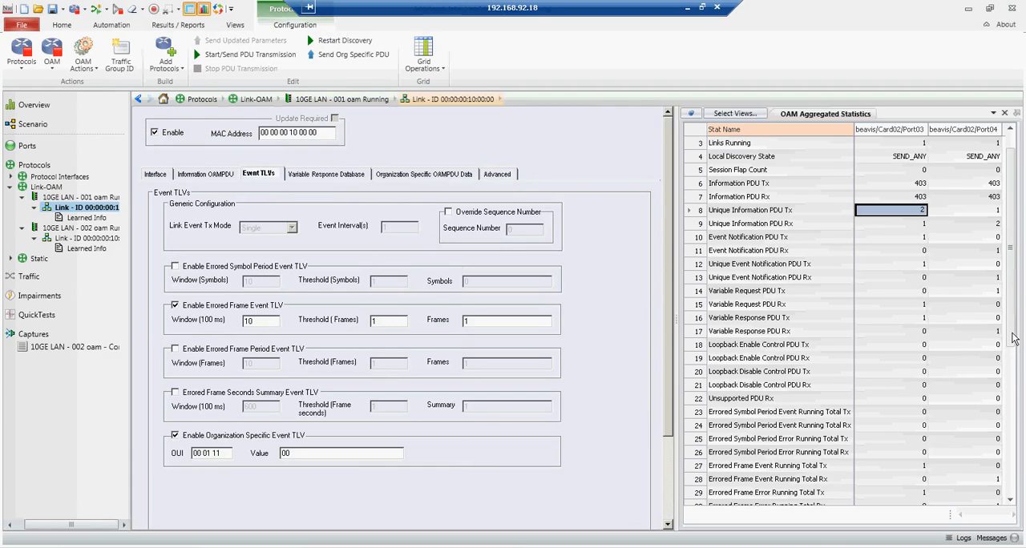
left_click_drag(1012, 338, 1014, 333)
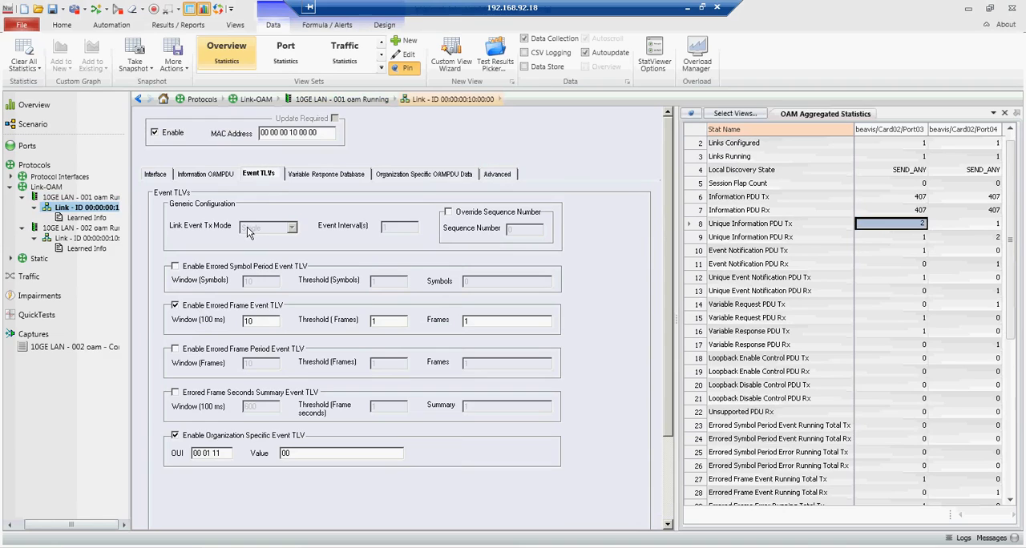
left_click(80, 216)
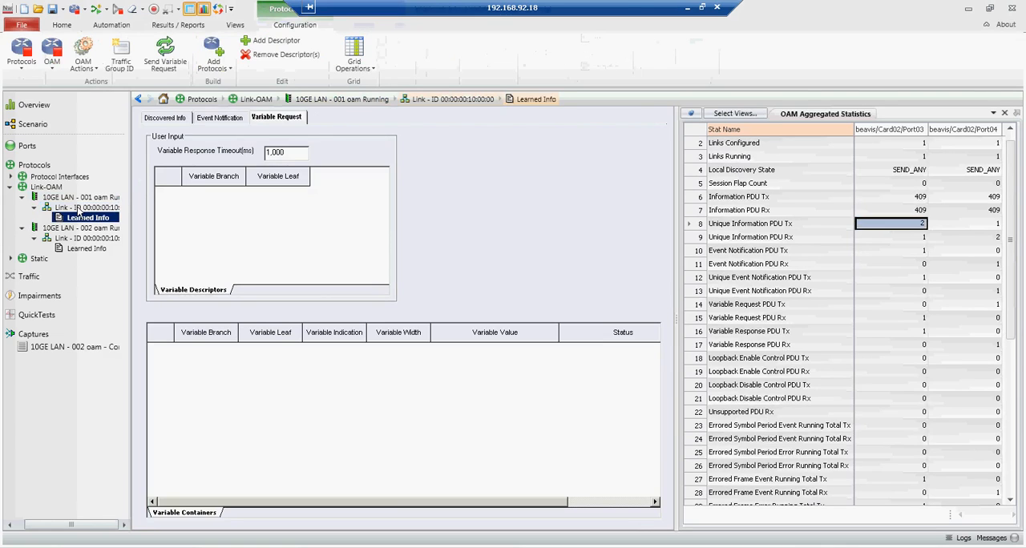
left_click(78, 209)
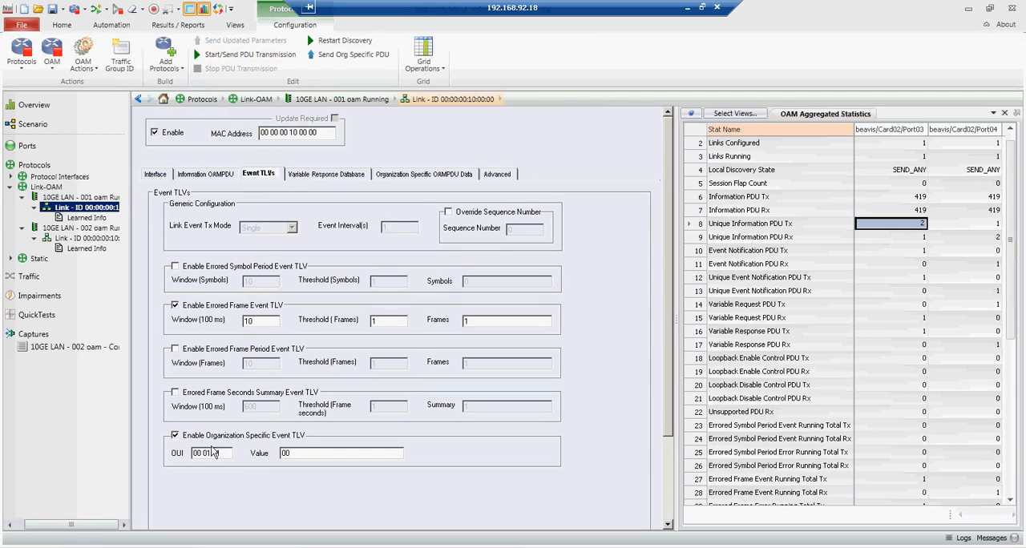
left_click(176, 268)
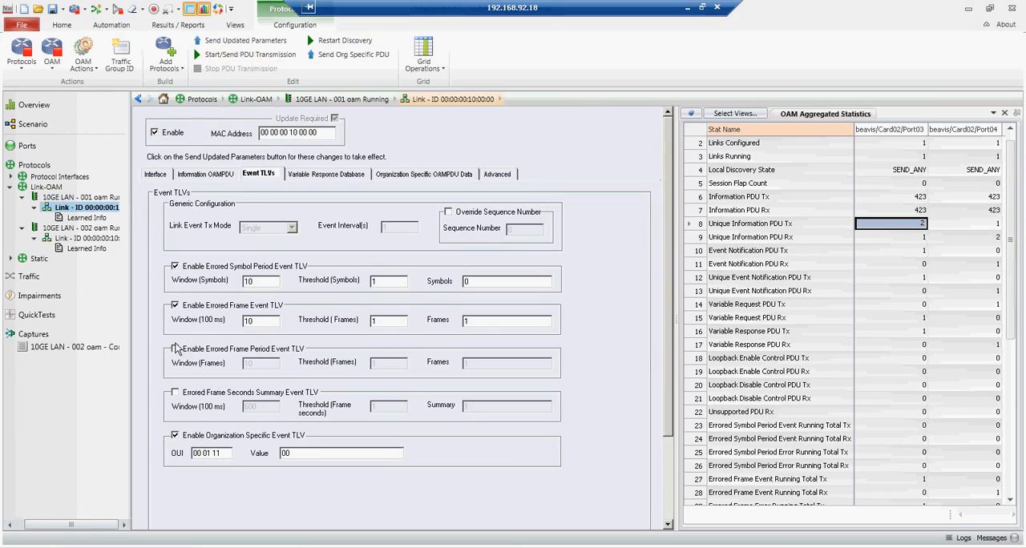
left_click(175, 350)
left_click(175, 393)
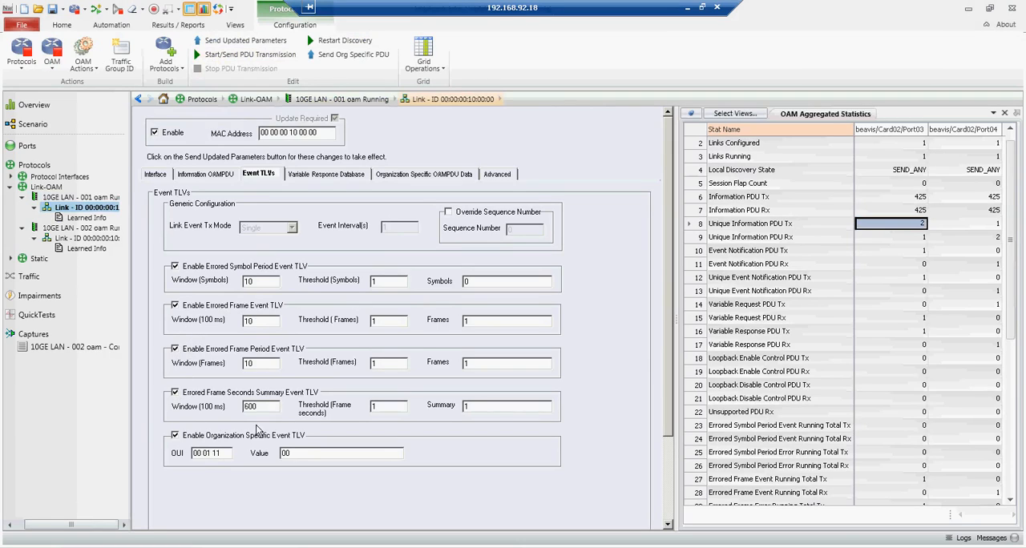
left_click(300, 457)
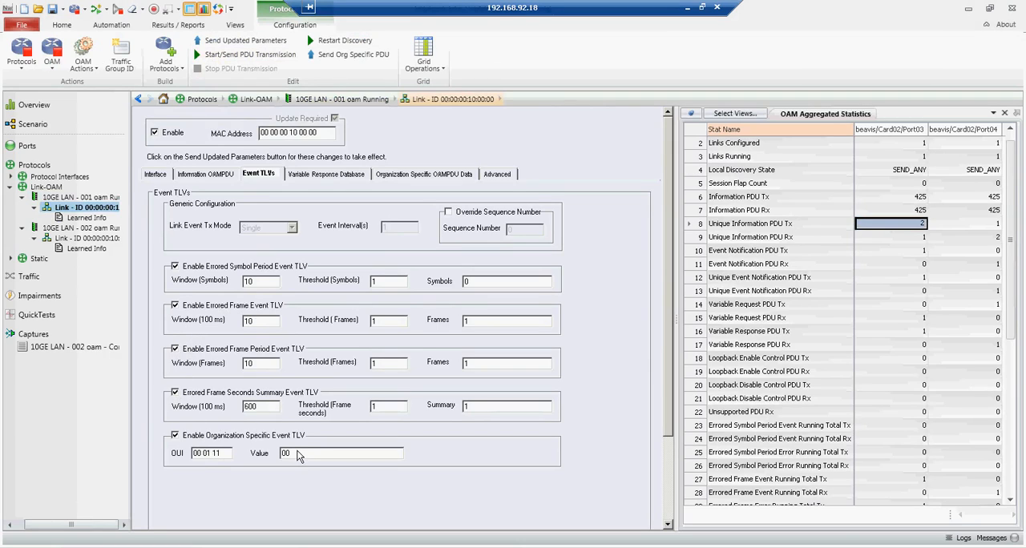
Step: Send the link's updated parameters and an event notification PDU, and check the errored event running totals in the OAM statistics
left_click(239, 41)
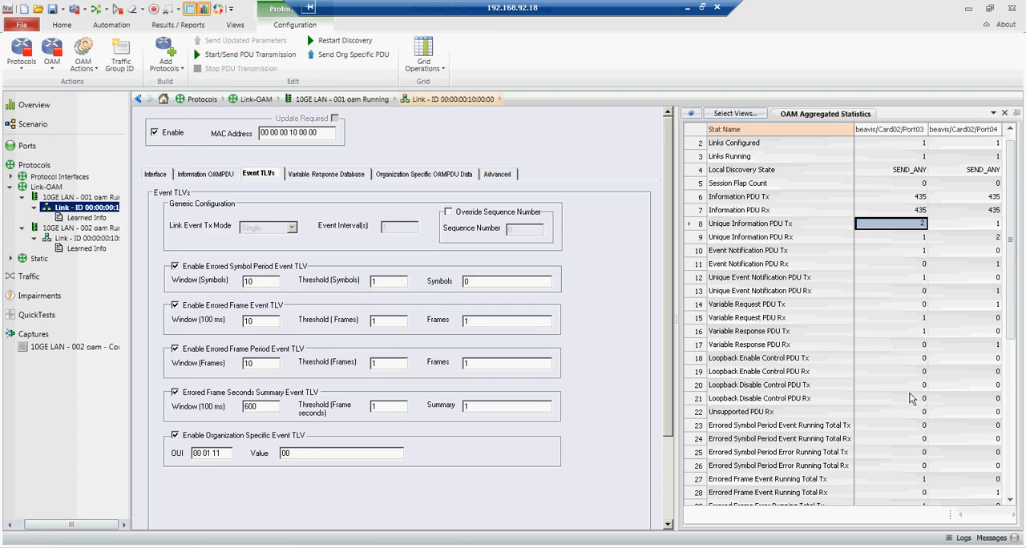
left_click(1012, 503)
left_click(1012, 504)
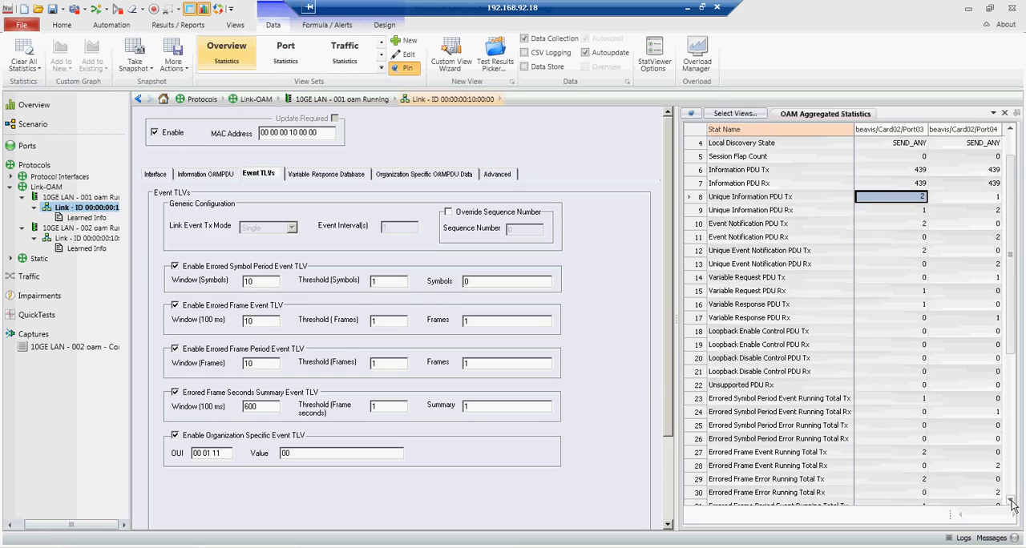
left_click(1011, 503)
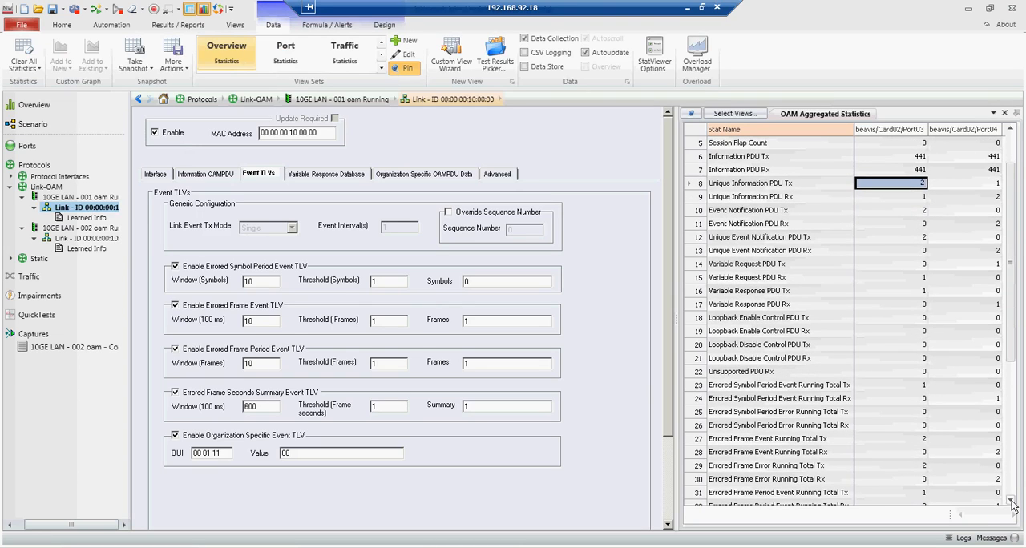
left_click(1012, 503)
left_click(1012, 503)
left_click(1012, 504)
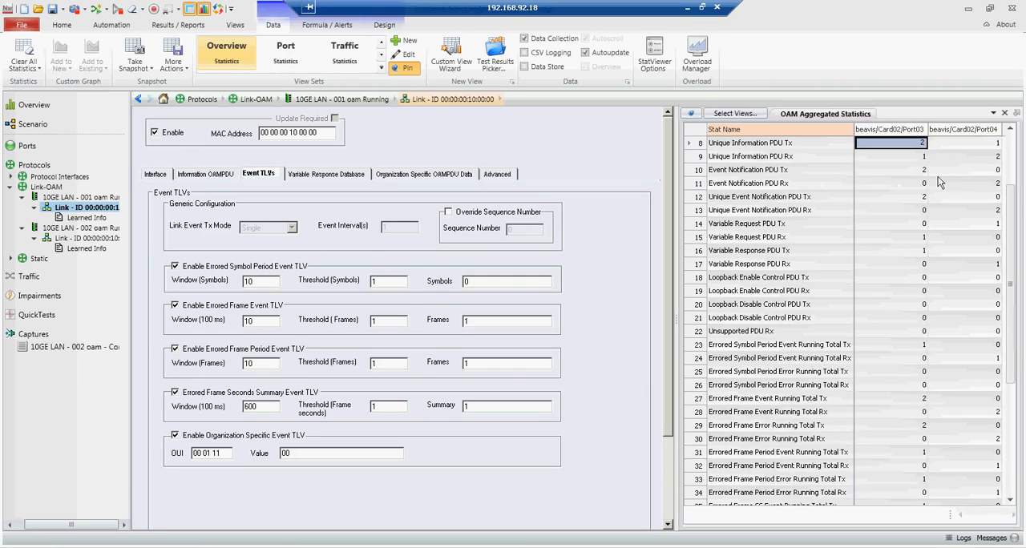
Step: Send another event notification PDU from the link under 10GE LAN - 001 oam
scroll(1011, 154, "up", 3)
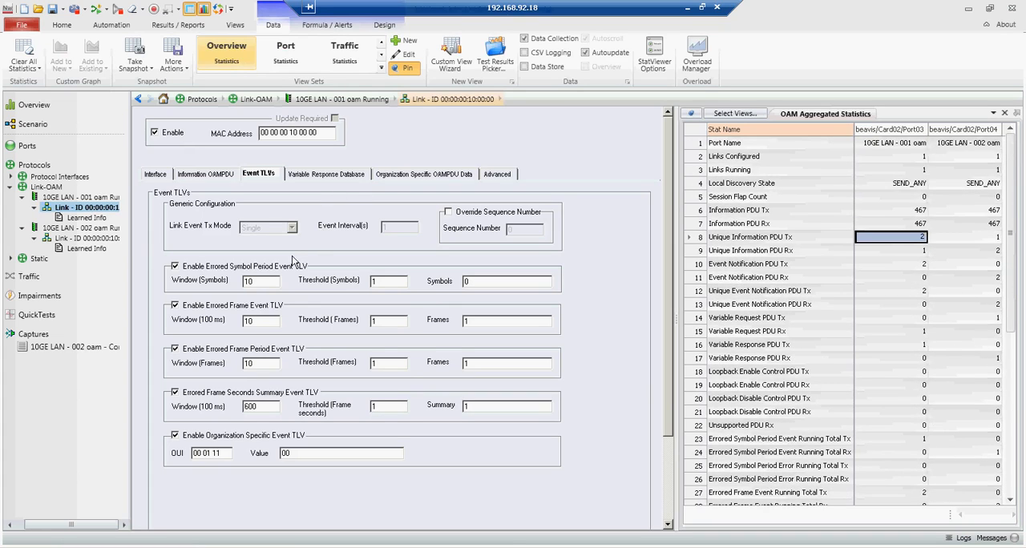
left_click(86, 217)
left_click(87, 206)
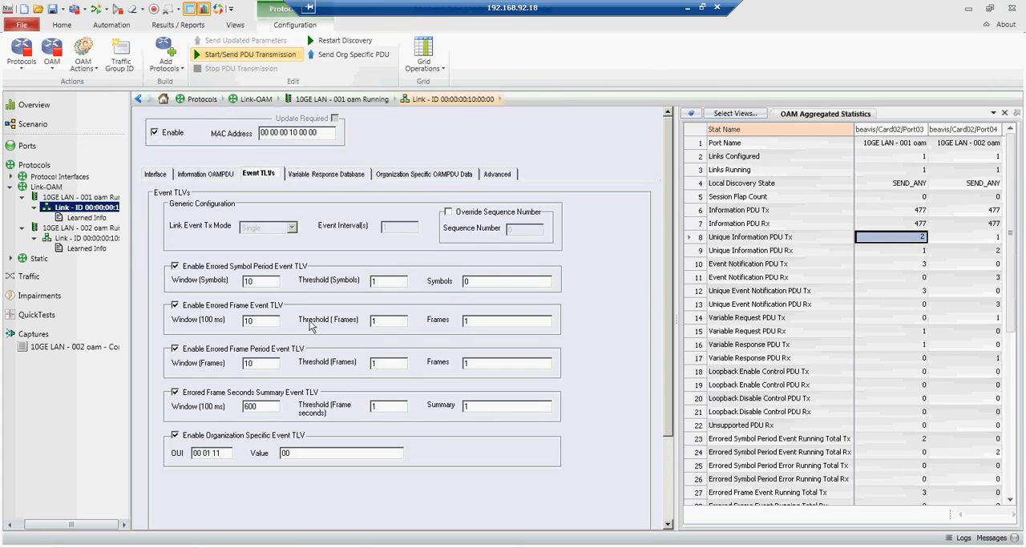
Step: Switch to Wireshark and examine the event TLVs in the first of the two newest Event Notification packets, collapsing their details
left_click(357, 547)
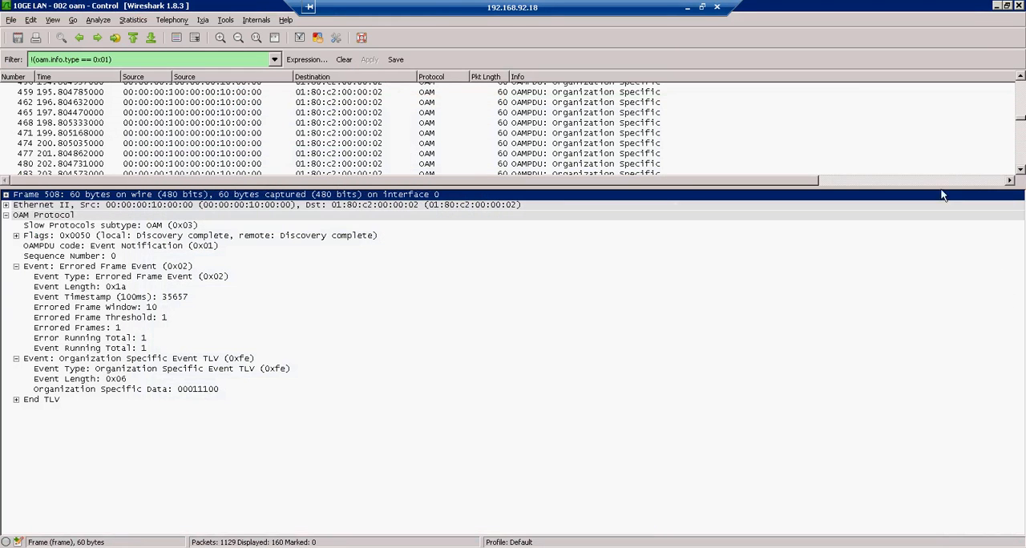
left_click_drag(1023, 119, 1023, 166)
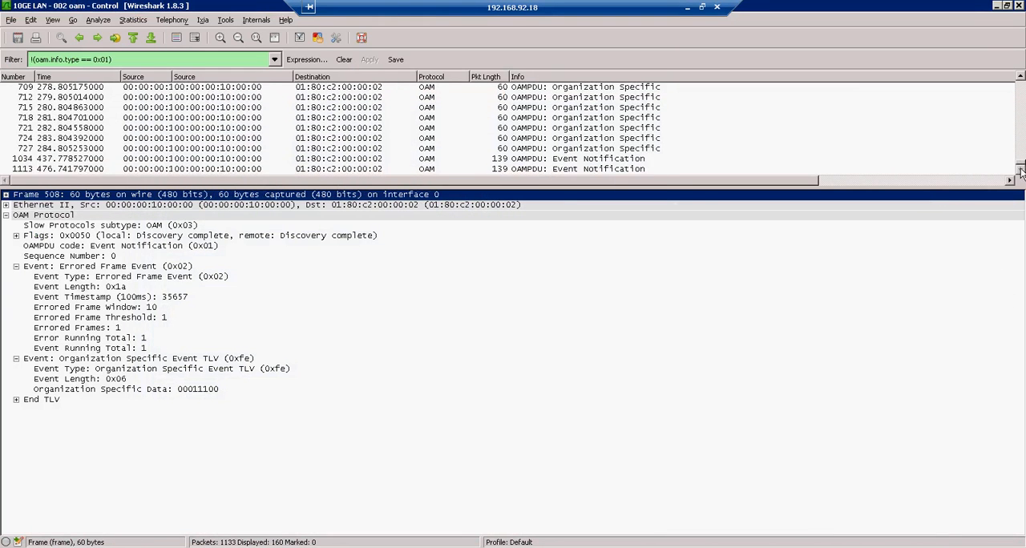
left_click(573, 163)
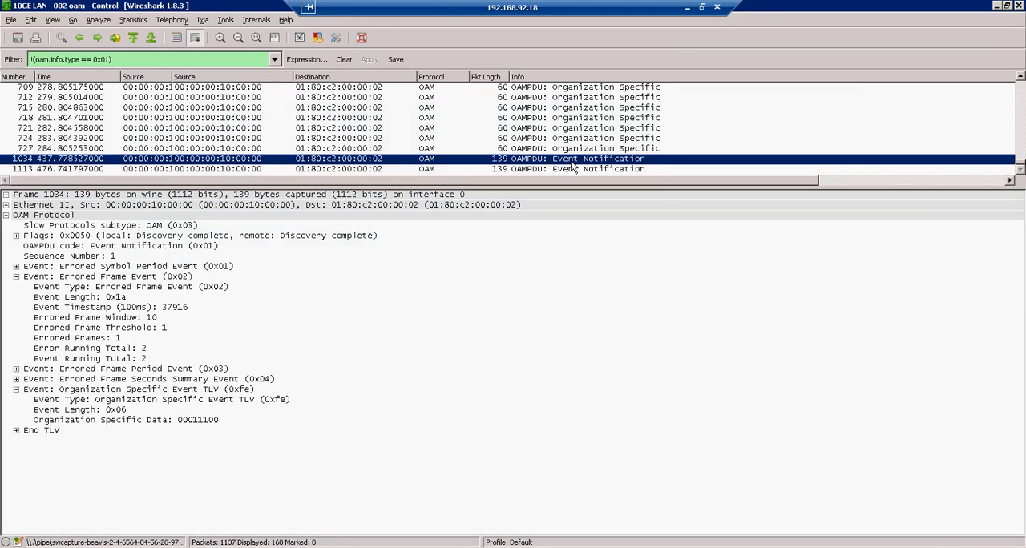
left_click(16, 276)
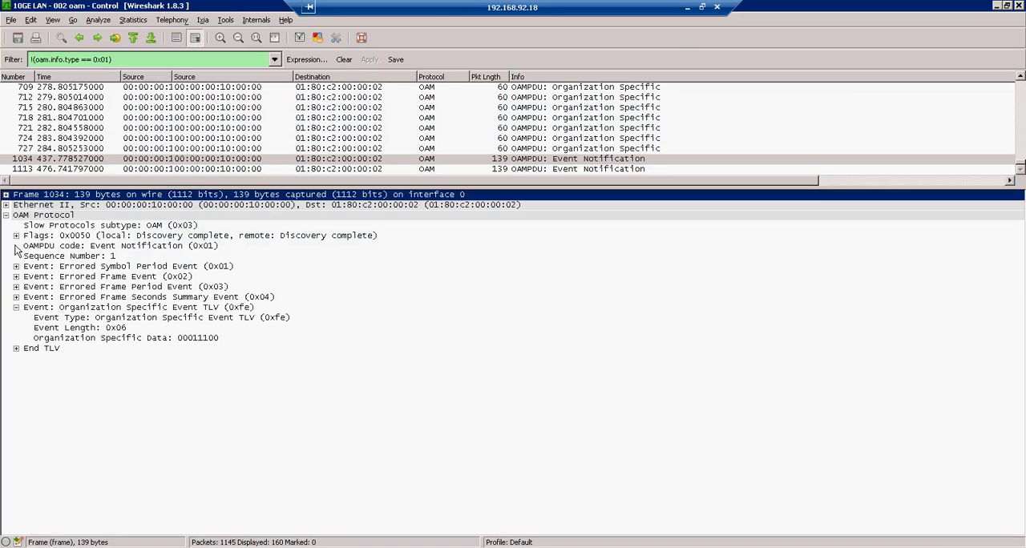
left_click(16, 307)
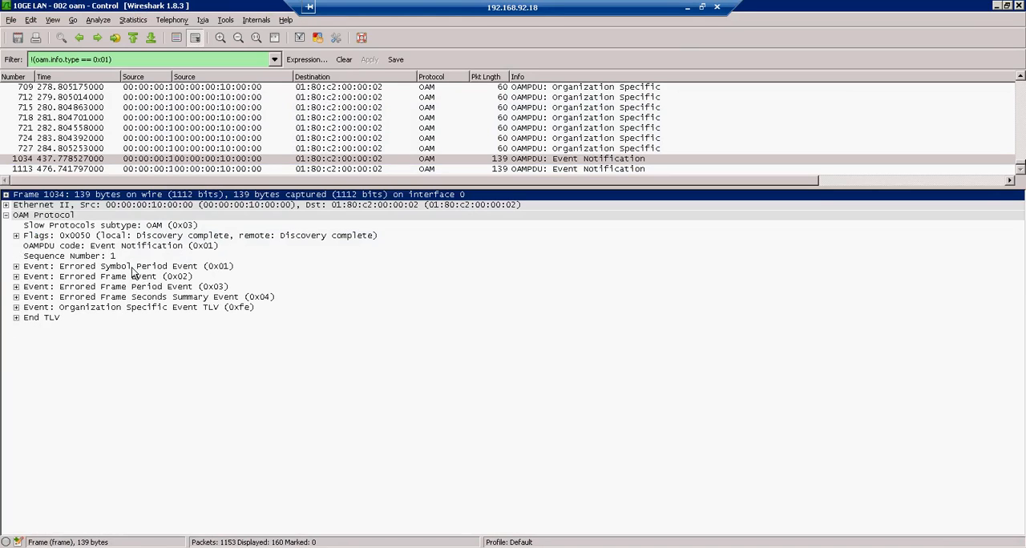
Step: Return to IxNetwork and check the first port's Event Notification PDU Tx and Unique Event Notification PDU Tx counters
left_click(996, 6)
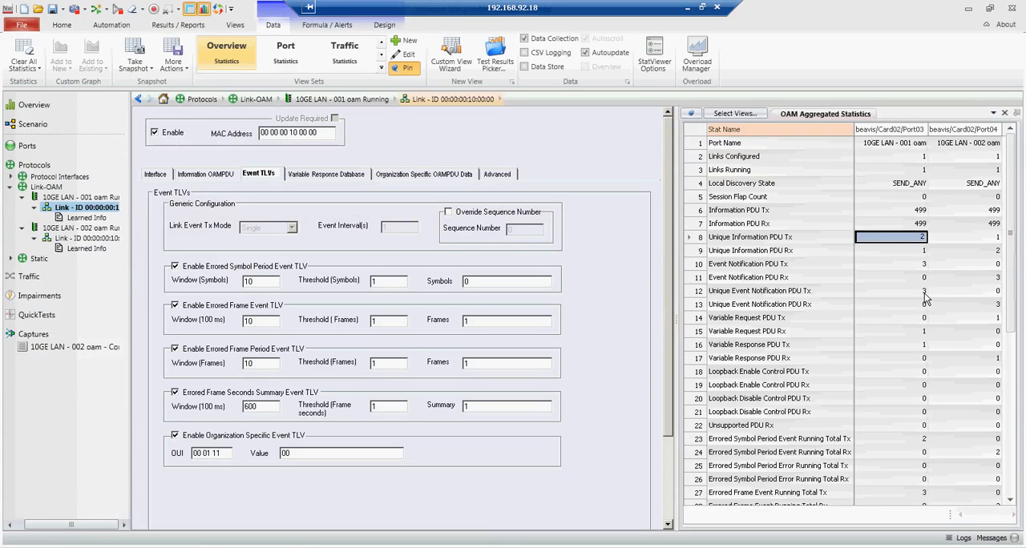
left_click(926, 266)
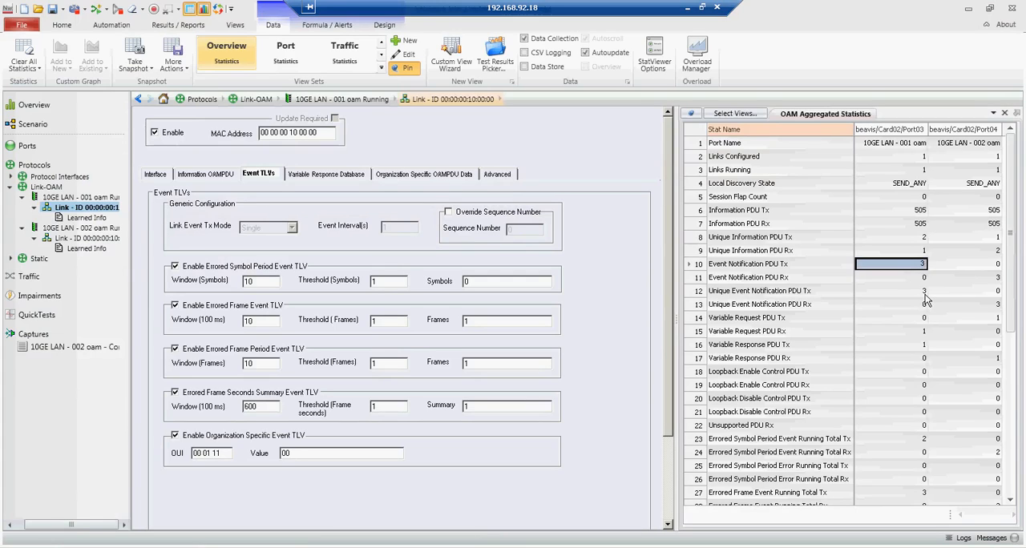
left_click(924, 292)
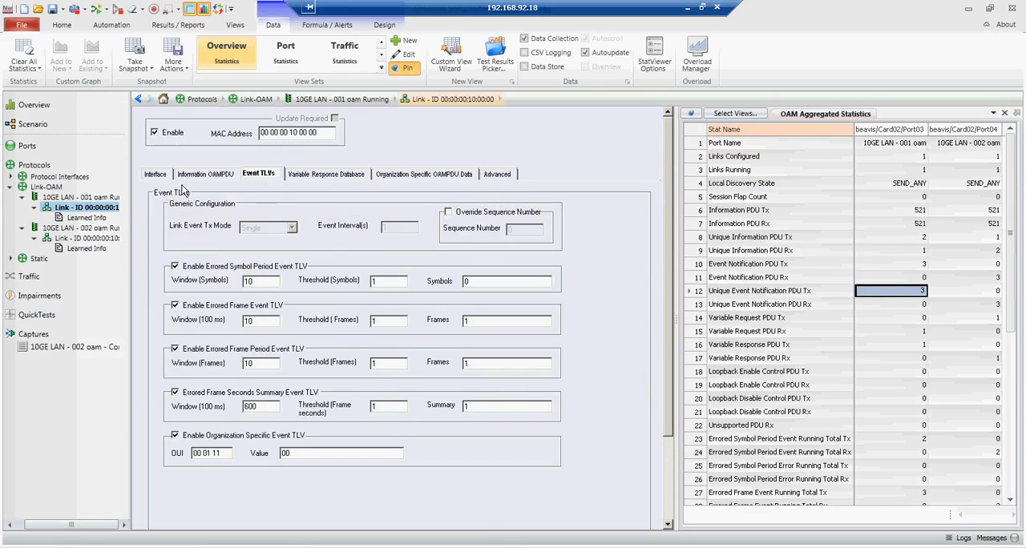
Step: Enable Critical Event, Dying Gasp and Link Fault for the first link in the Link-OAM Information OAMPDU settings
left_click(49, 188)
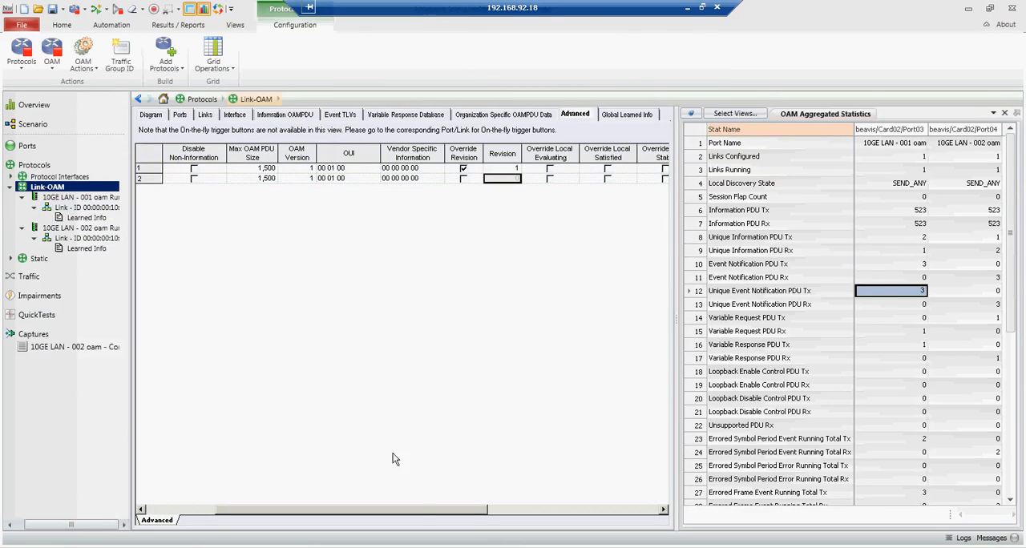
left_click_drag(418, 510, 484, 508)
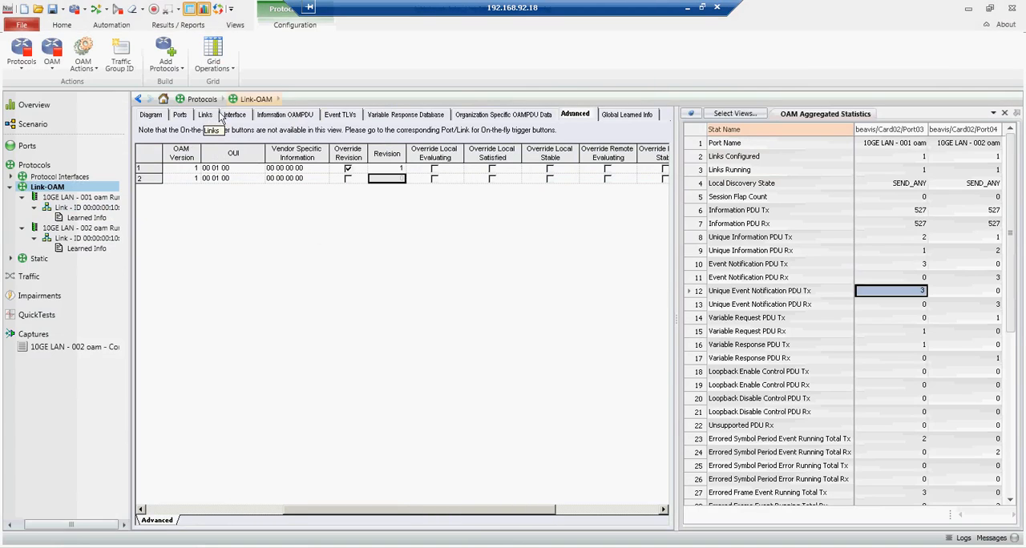
left_click(283, 114)
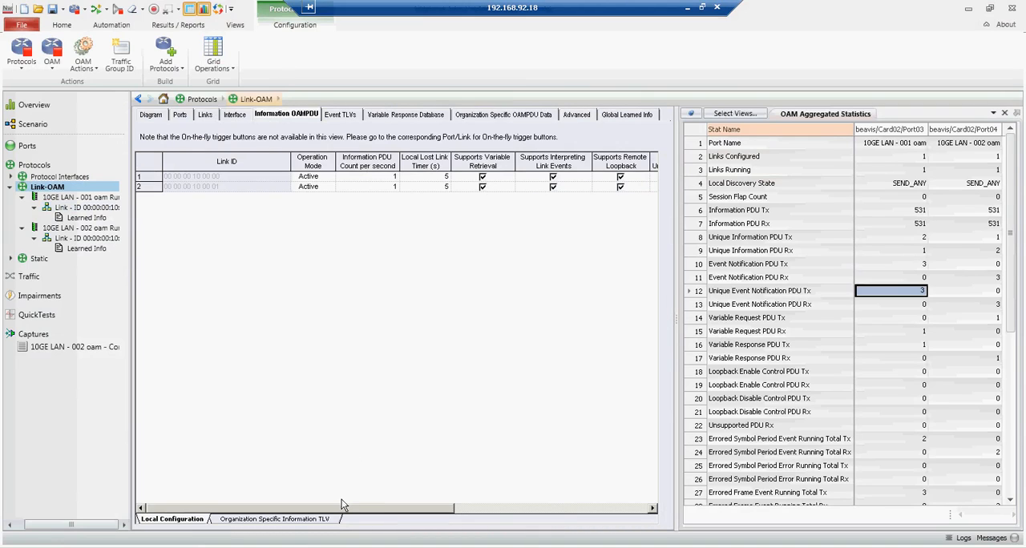
left_click_drag(342, 500, 501, 508)
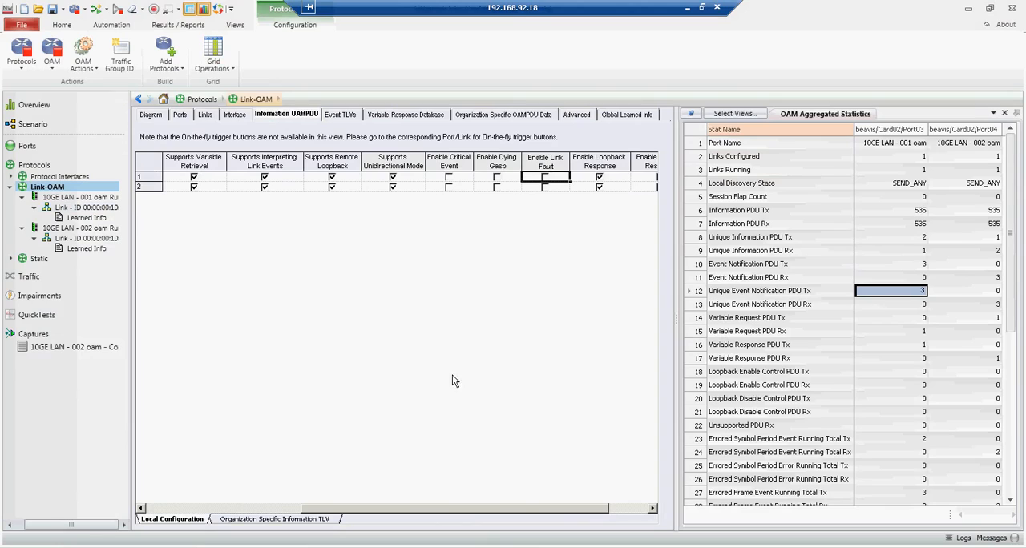
left_click(449, 177)
left_click(497, 177)
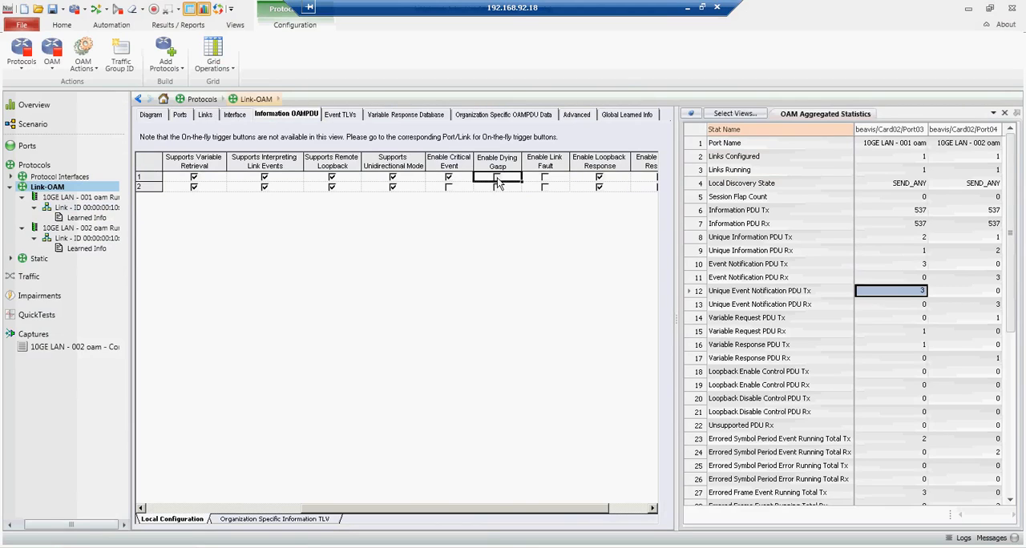
left_click(545, 177)
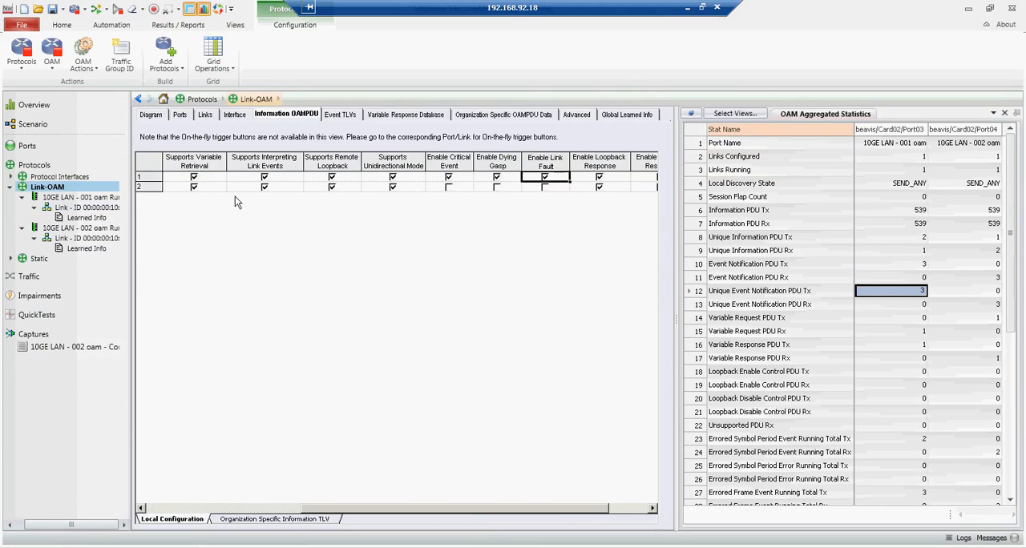
Step: Check the links' Update Required flags and send the updated parameters from port 10GE LAN - 001 oam
left_click(71, 198)
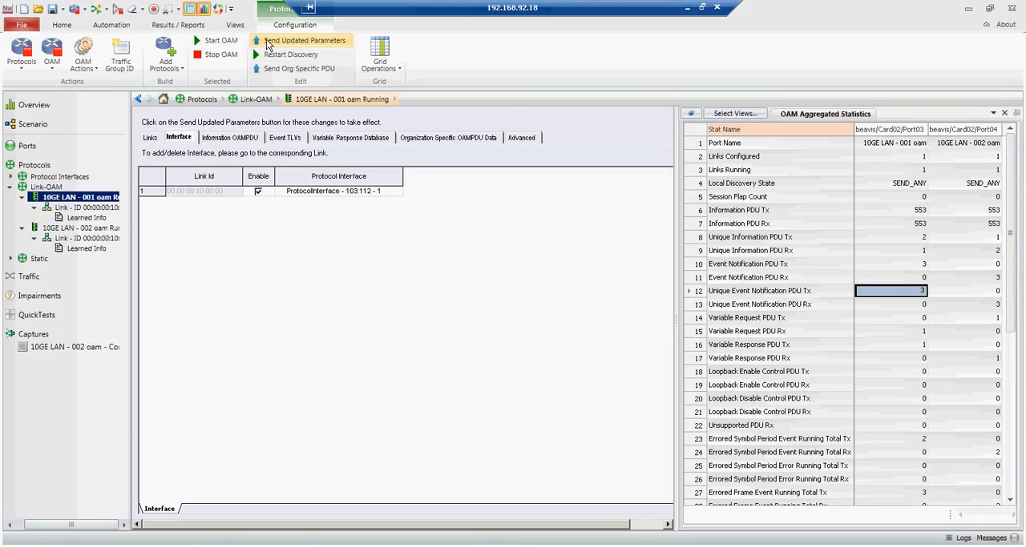
left_click(46, 187)
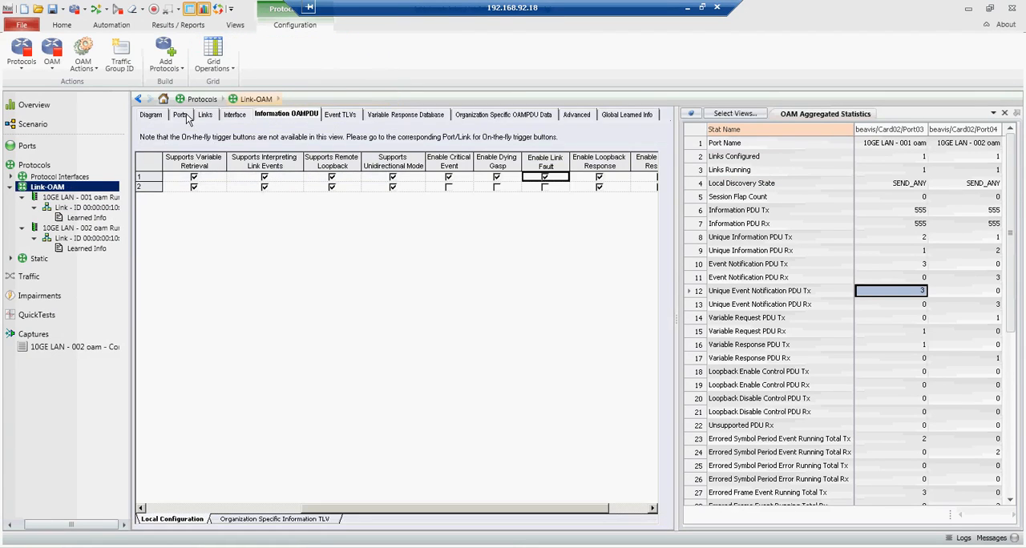
left_click(182, 115)
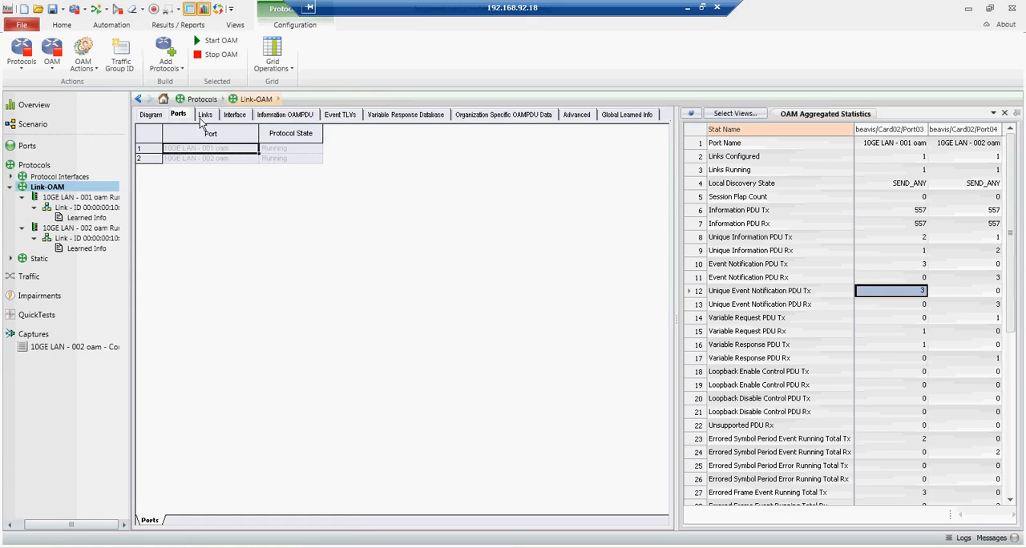
left_click(205, 115)
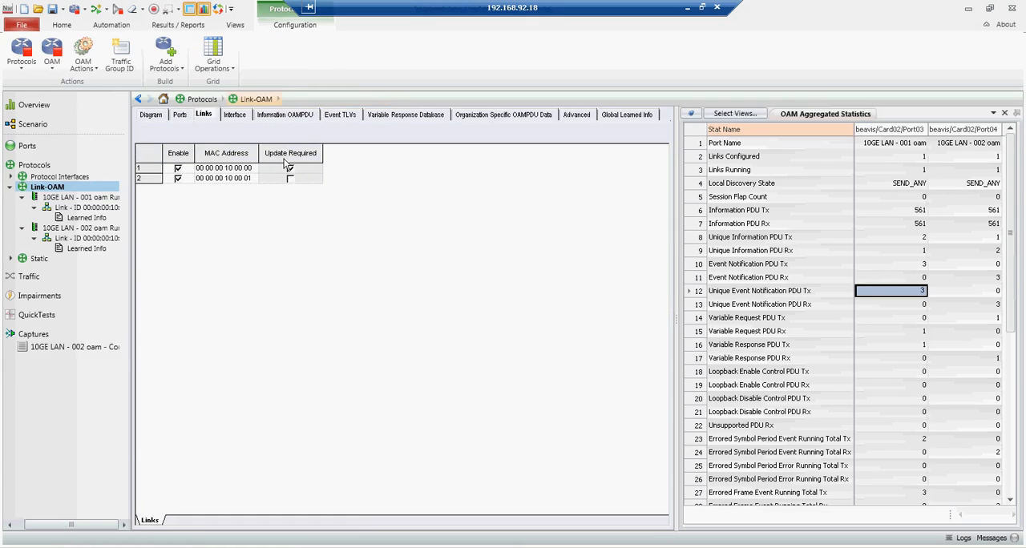
left_click(62, 197)
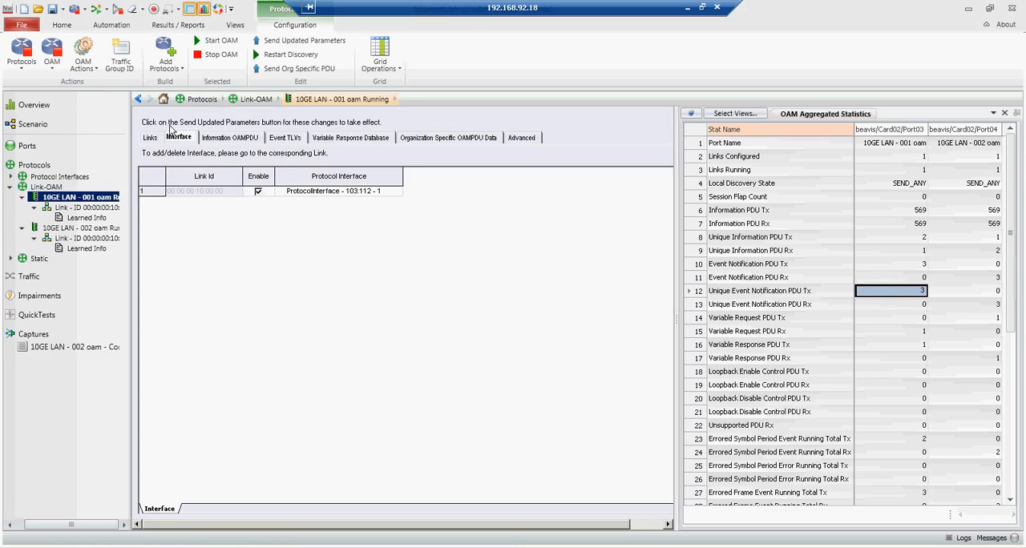
left_click(304, 40)
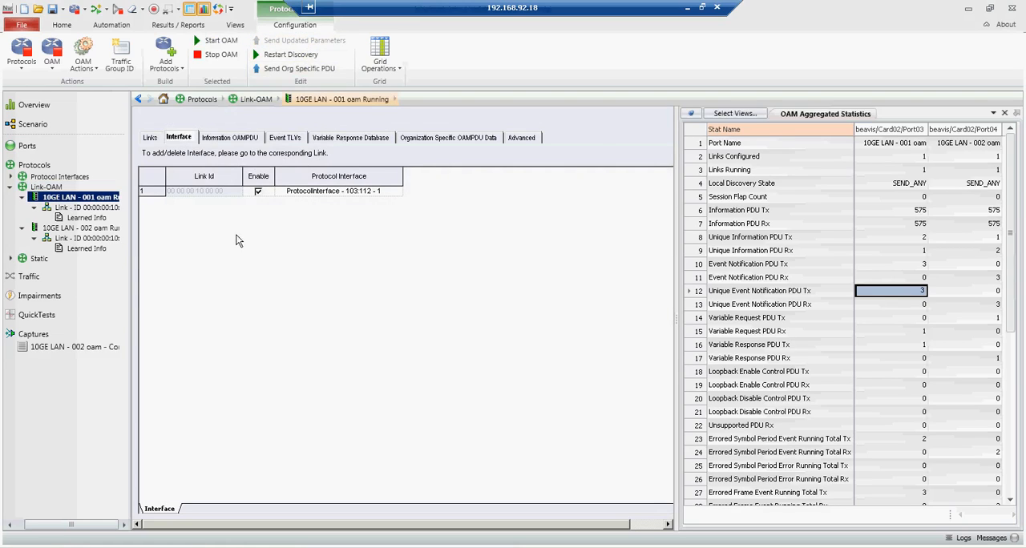
Step: Recheck the links' Update Required flags and inspect the first port's Link Fault Tx, Dying Gasp Tx and Critical Event Tx counters
left_click(50, 187)
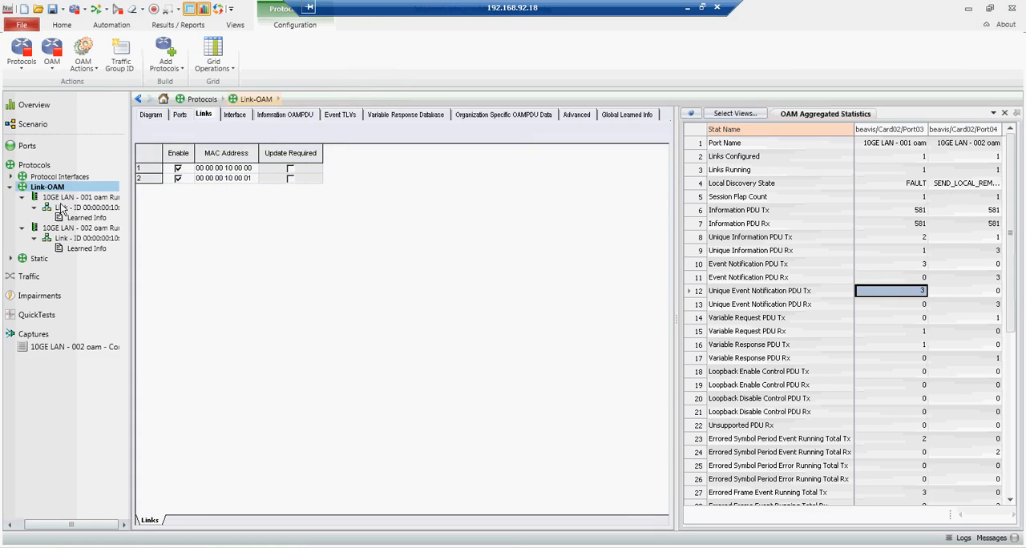
left_click_drag(1010, 293, 983, 514)
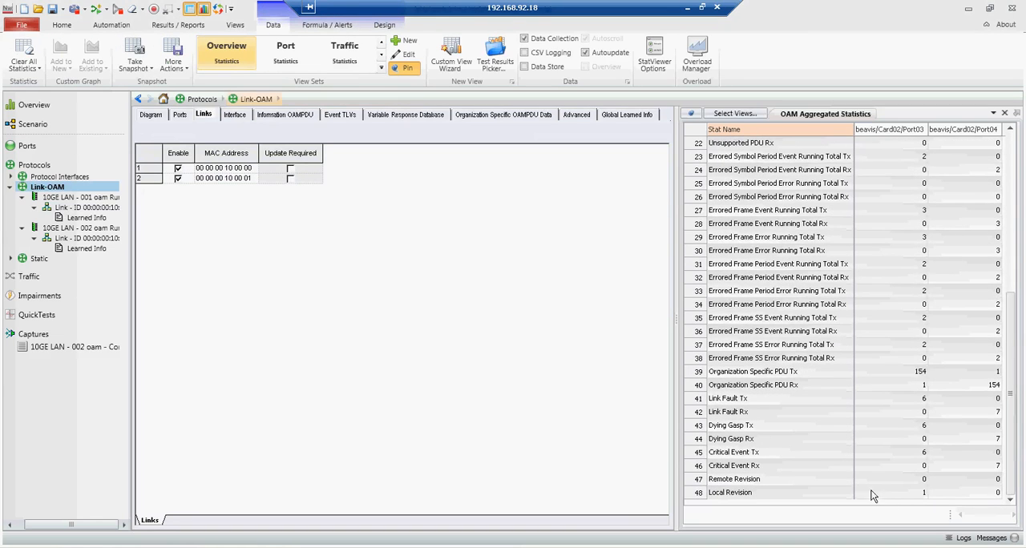
left_click(926, 403)
left_click(925, 430)
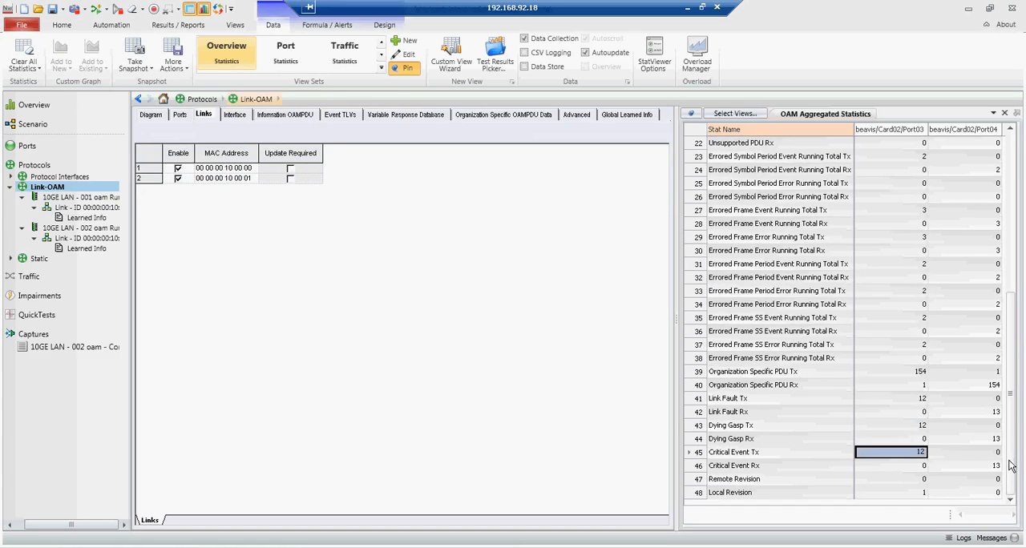
left_click_drag(1010, 466, 1007, 251)
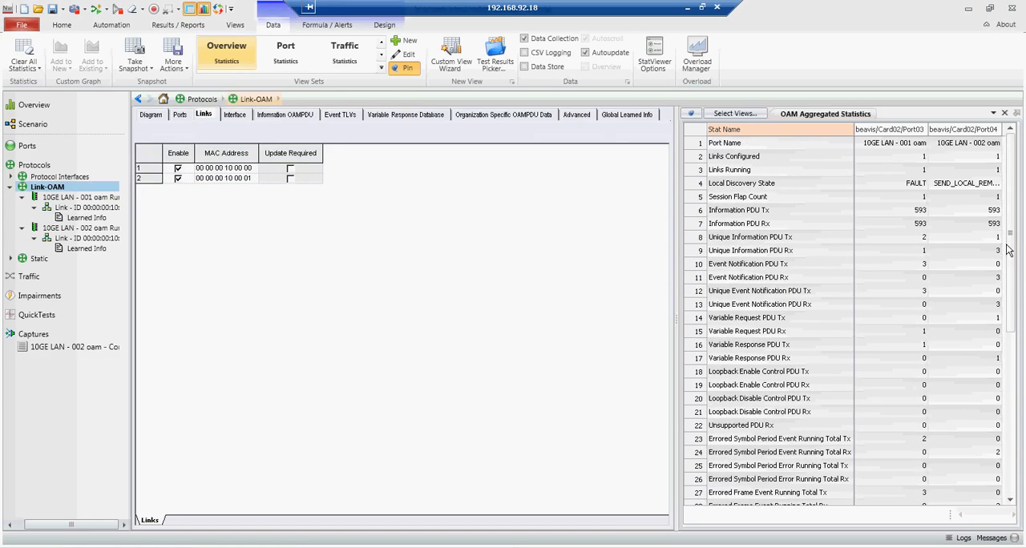
Step: Stop OAM on port 10GE LAN - 002 oam
left_click(66, 209)
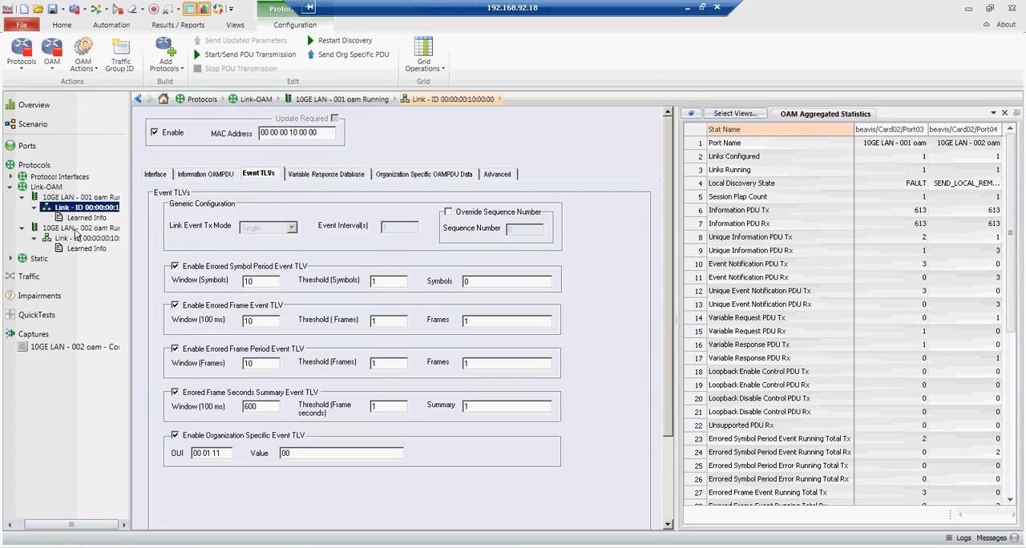
left_click(53, 188)
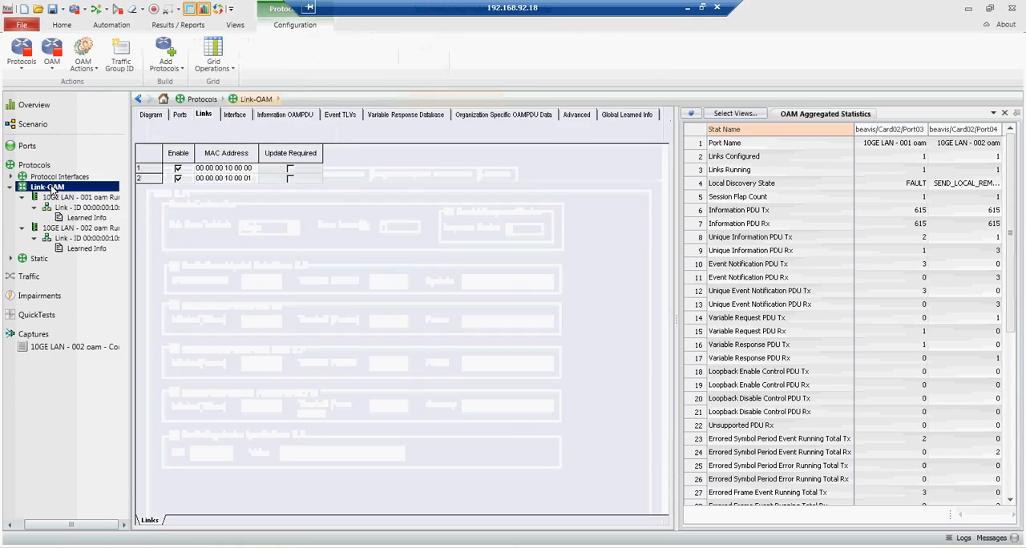
left_click(58, 228)
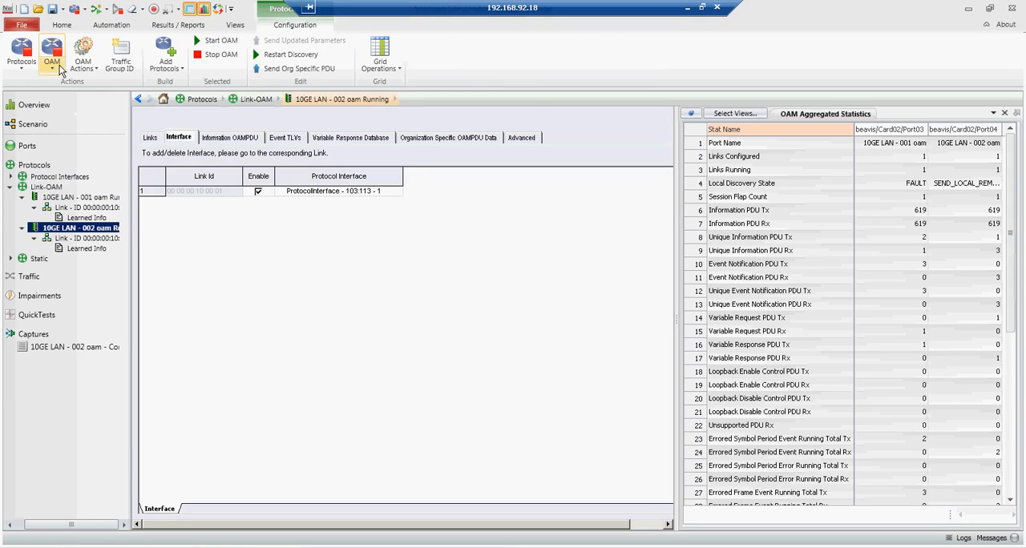
left_click(217, 55)
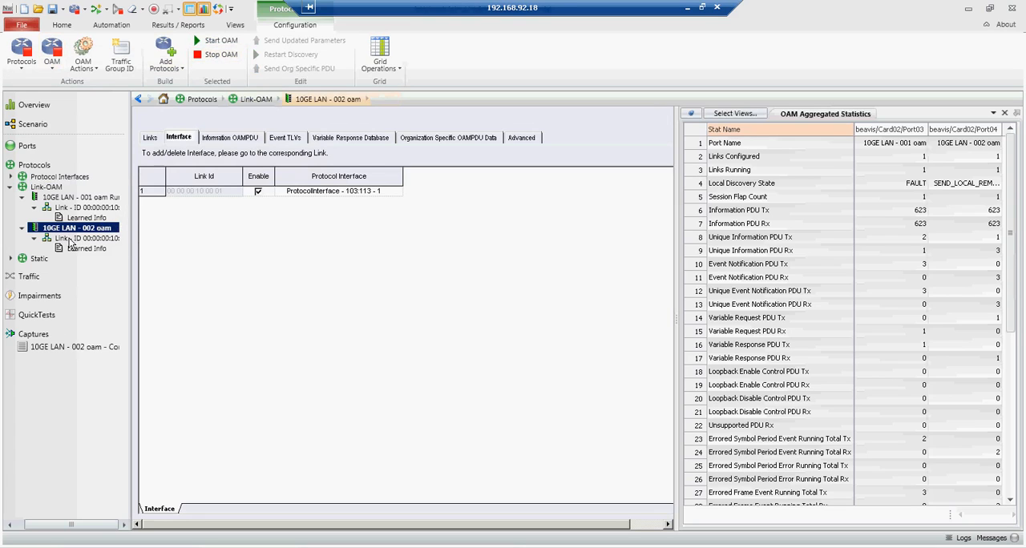
Step: Try Single as the Link Event Tx Mode of the link under 10GE LAN - 002 oam and return it to Periodic
left_click(72, 239)
left_click(290, 231)
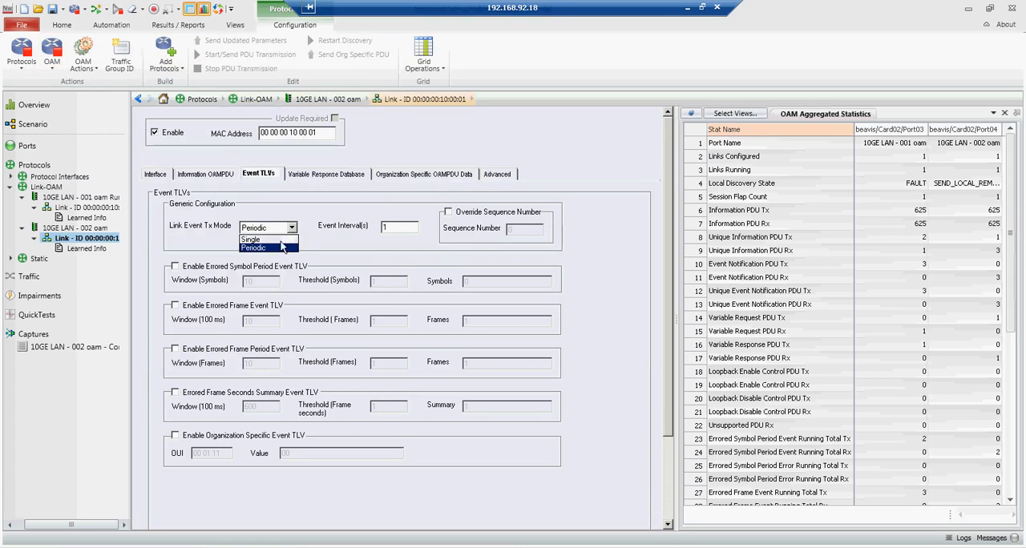
left_click(267, 248)
left_click(273, 232)
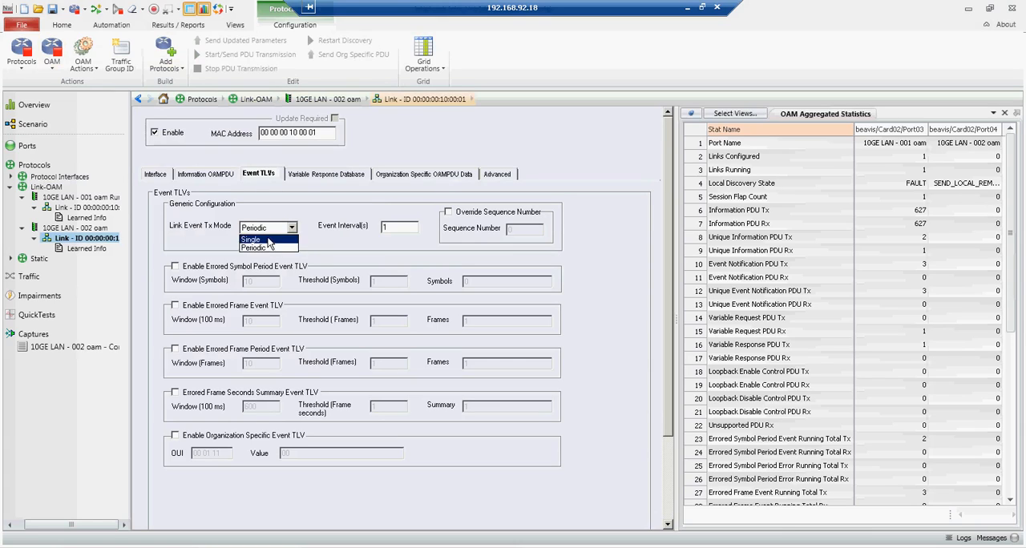
left_click(269, 240)
left_click(292, 228)
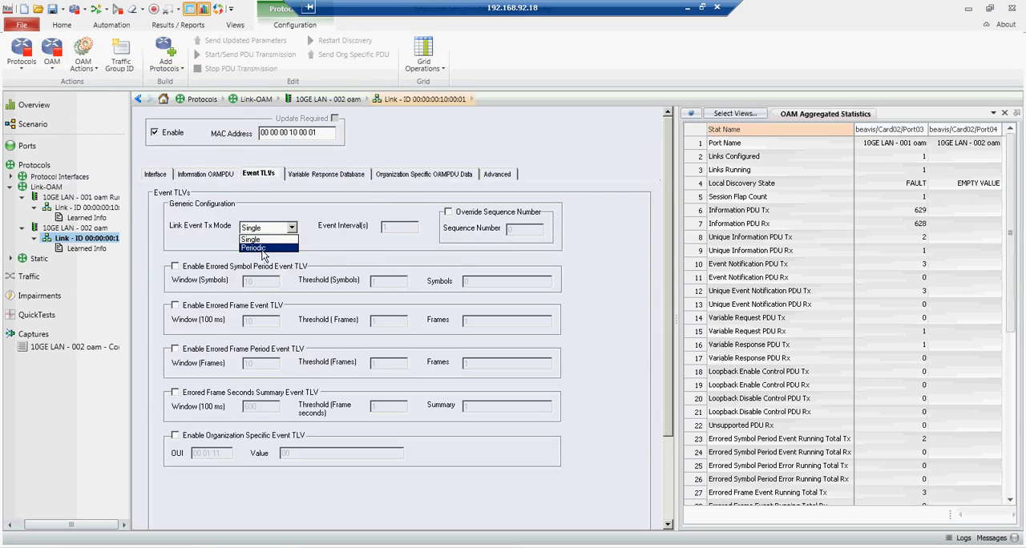
left_click(267, 248)
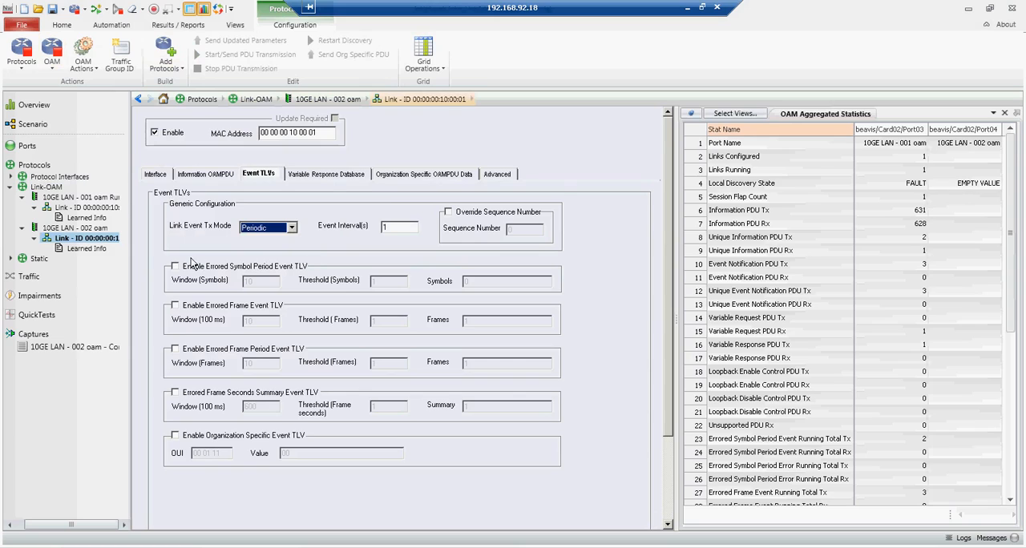
Step: Start OAM on port 10GE LAN - 002 oam
left_click(94, 230)
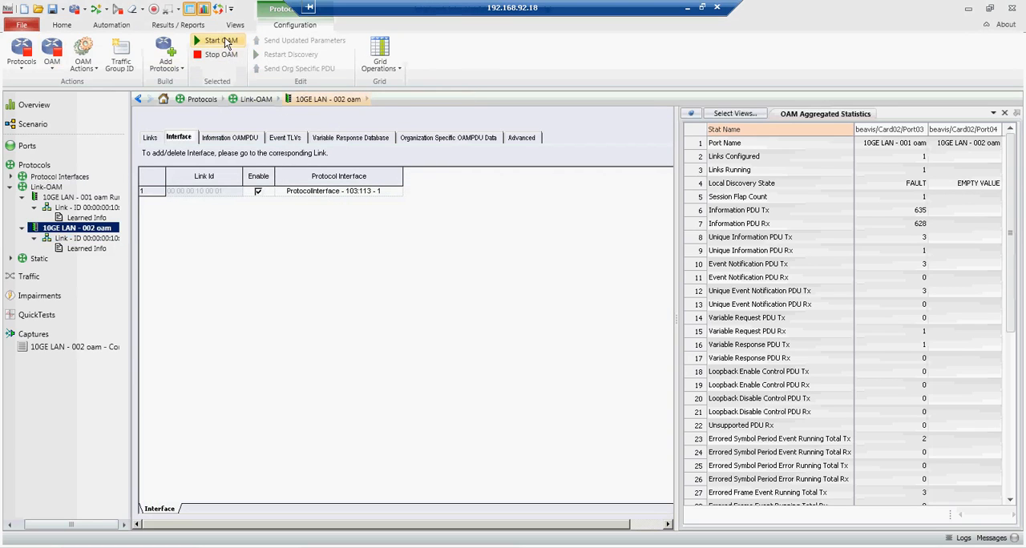
left_click(225, 42)
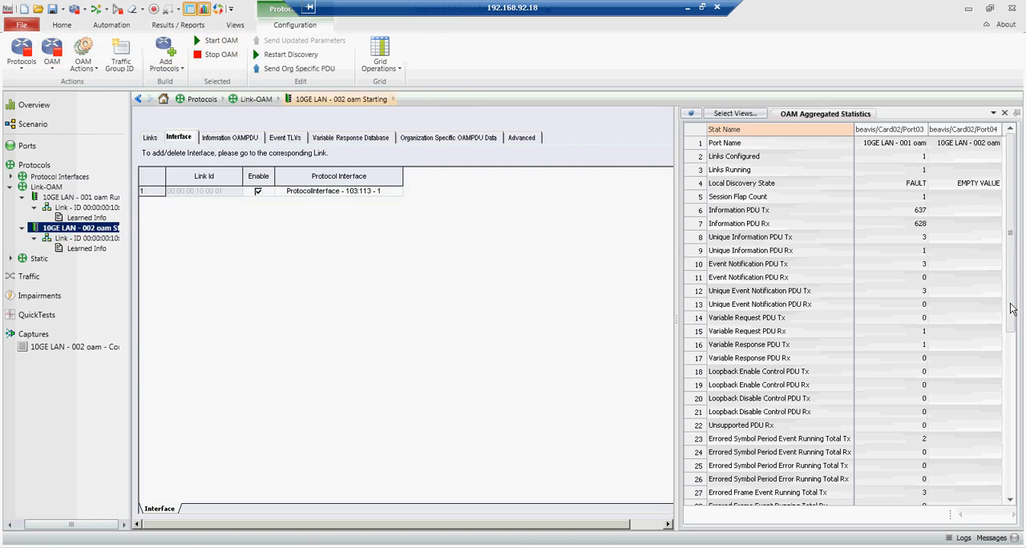
Step: Review the OAM aggregated statistics for both ports, from the event totals to the fault counters and the Remote and Local Revision values
left_click_drag(1012, 293, 1007, 343)
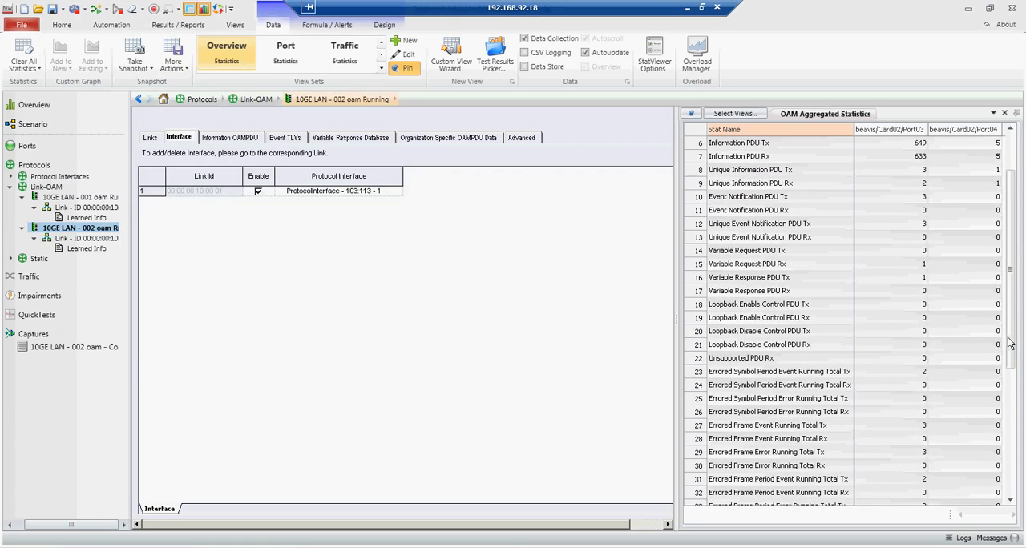
left_click(786, 359)
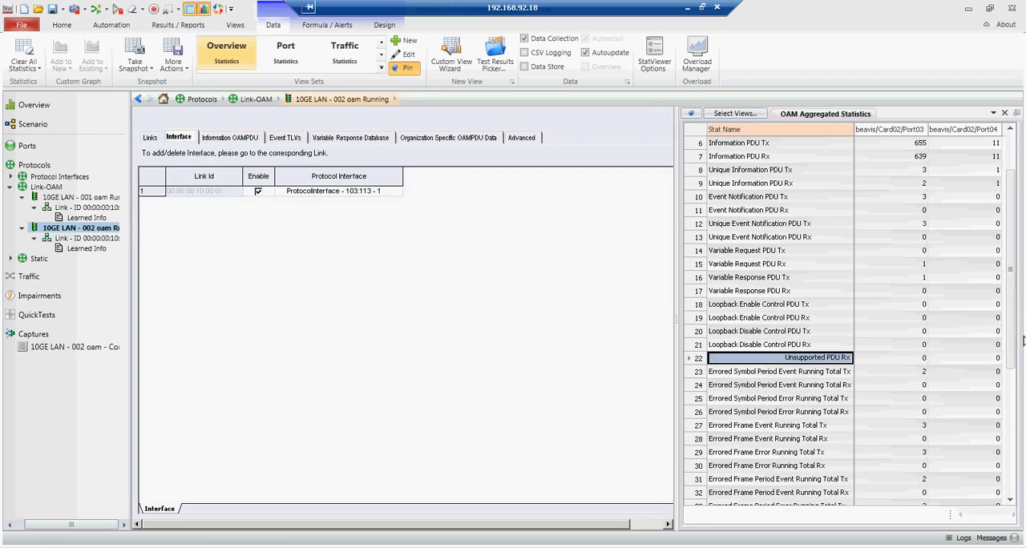
left_click_drag(1010, 342, 1014, 417)
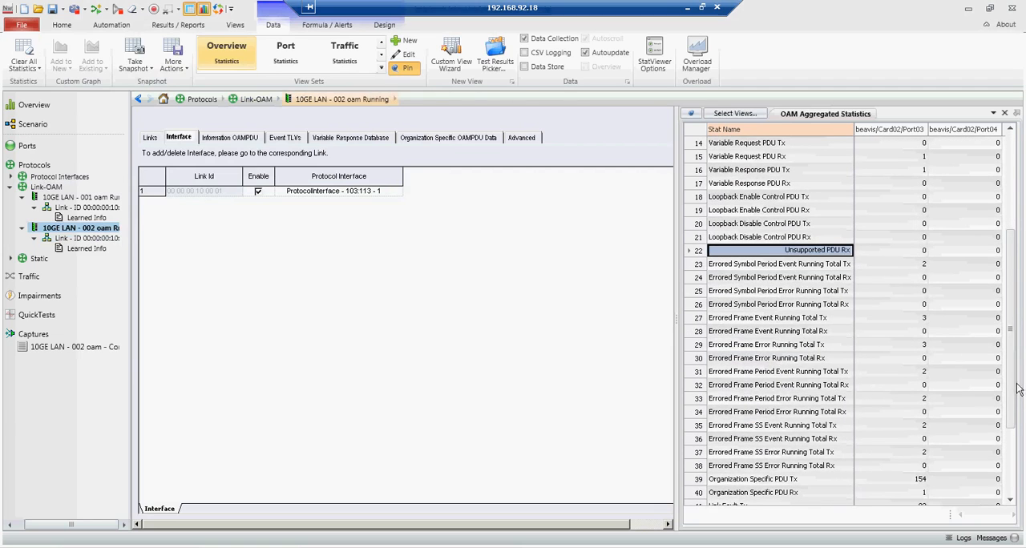
left_click_drag(1012, 376, 1008, 464)
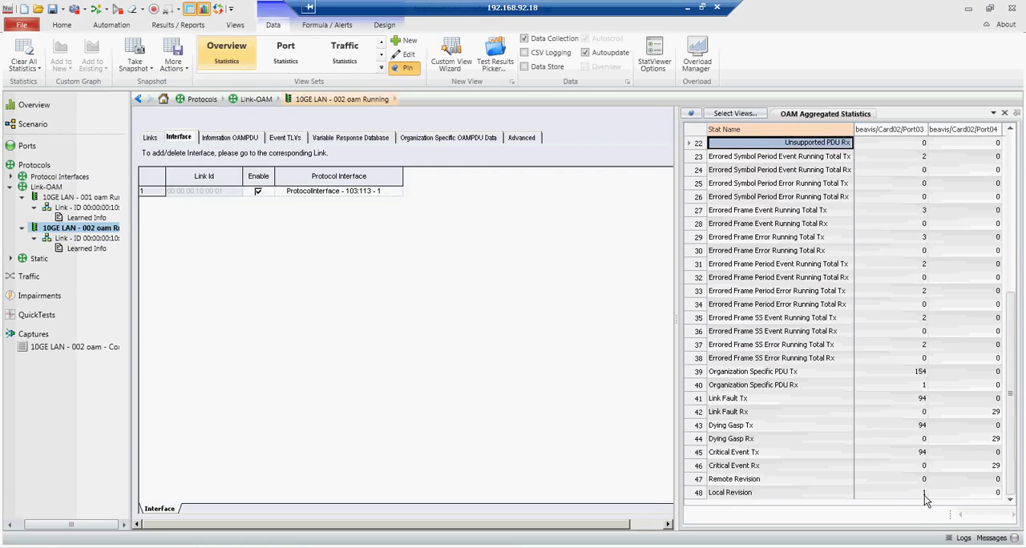
left_click(925, 481)
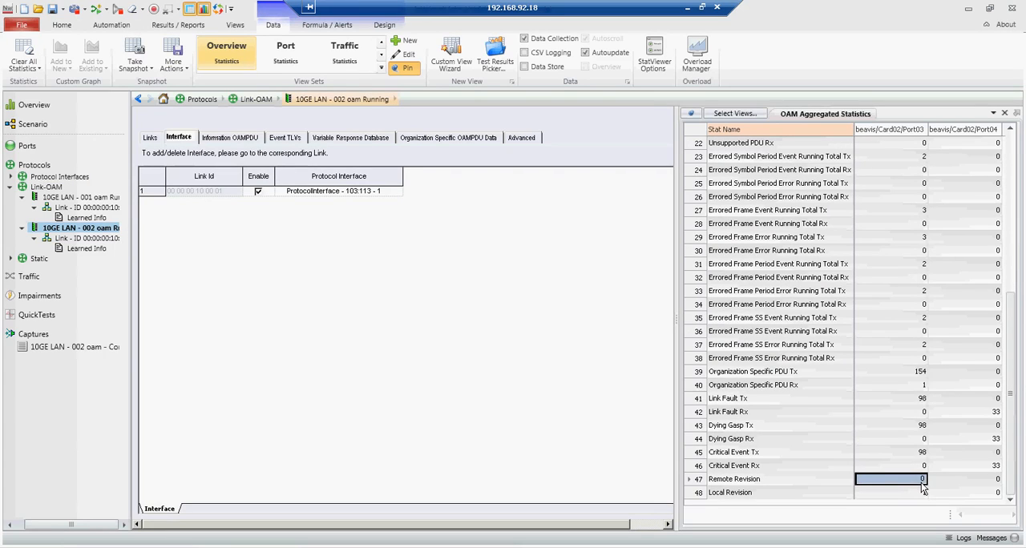
Step: Refresh the learned info of the link under 10GE LAN - 001 oam and examine its discovered and event notification details
left_click(89, 220)
left_click(171, 118)
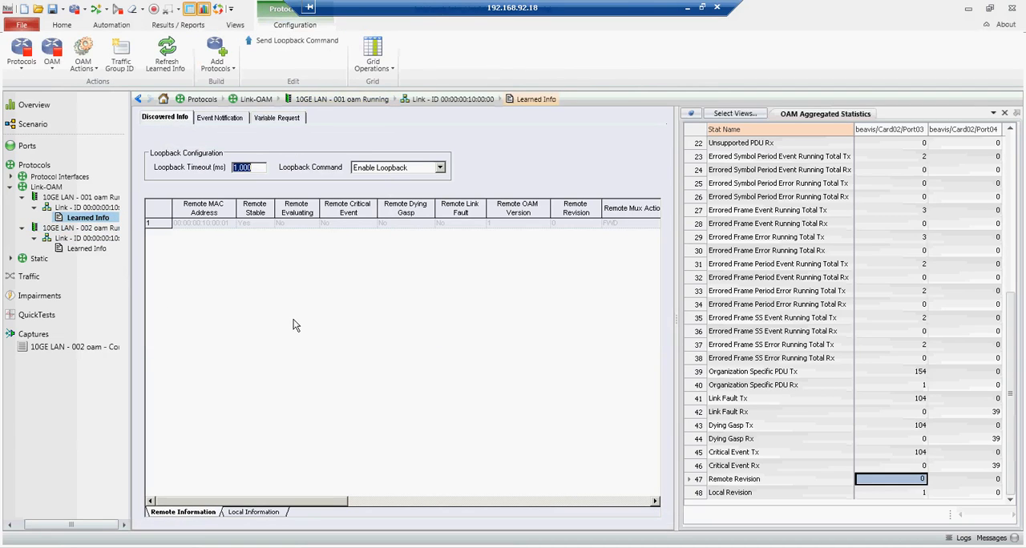
left_click(170, 48)
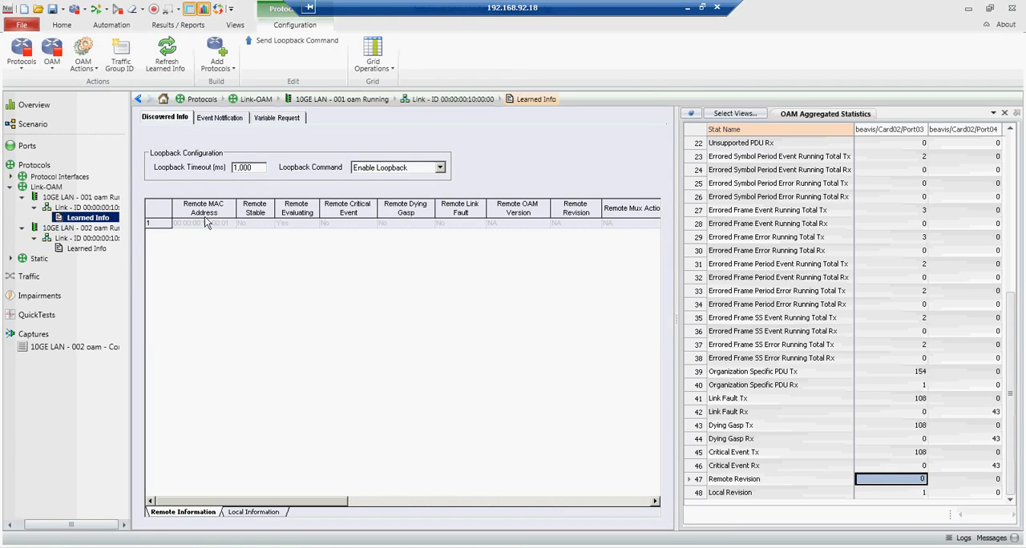
left_click(170, 58)
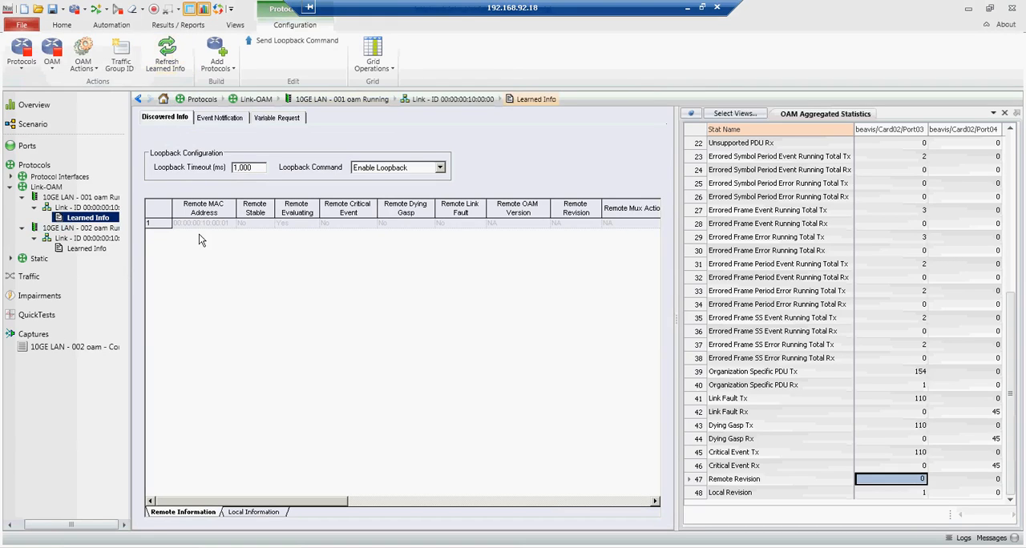
left_click(236, 118)
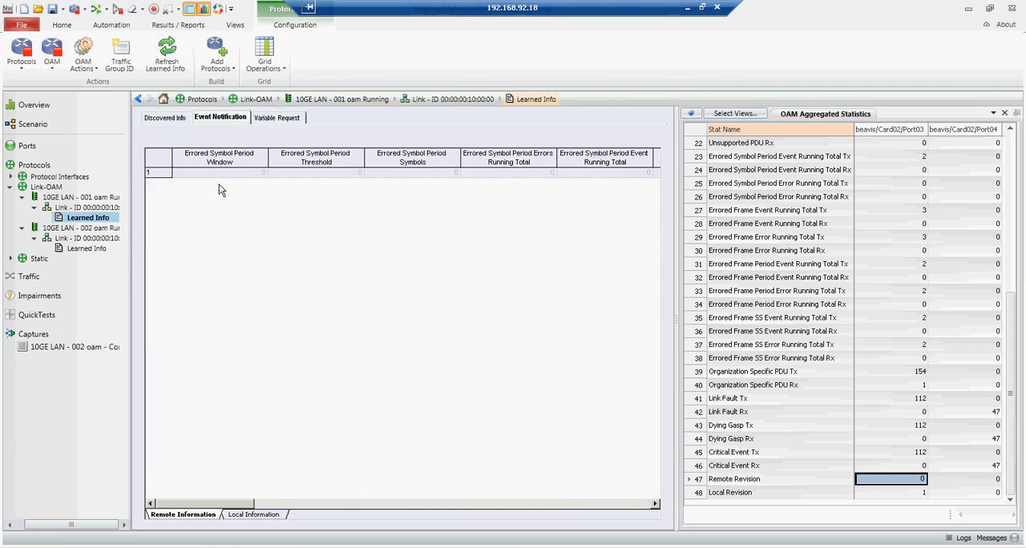
left_click(167, 56)
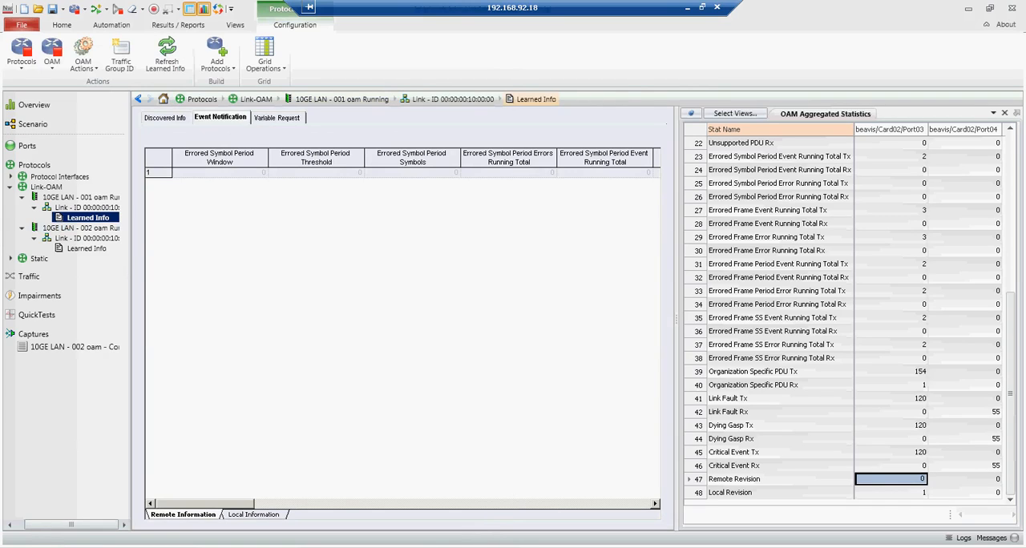
Step: Switch to Wireshark, examine the OAM flags in the latest Information OAMPDU, and return to IxNetwork
left_click(405, 546)
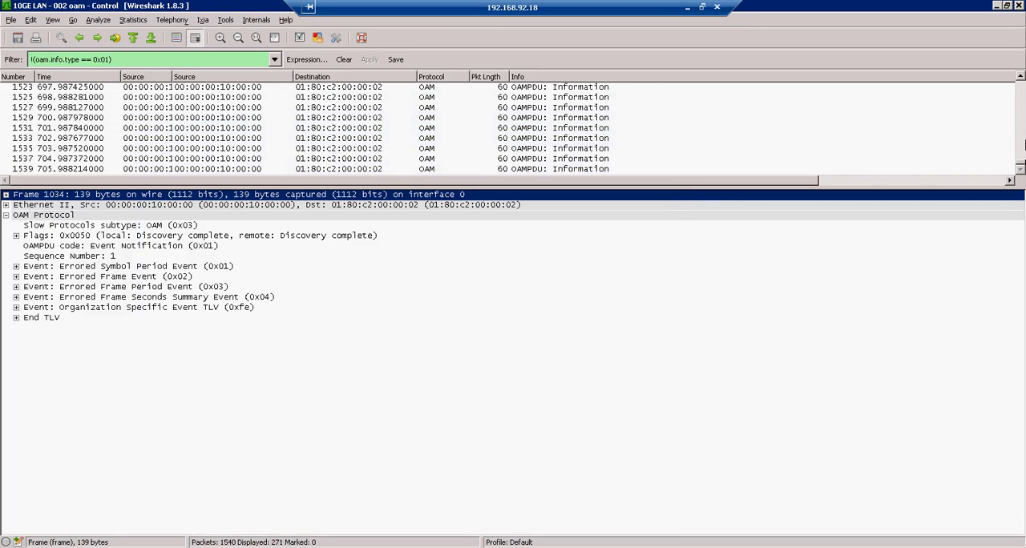
left_click(599, 170)
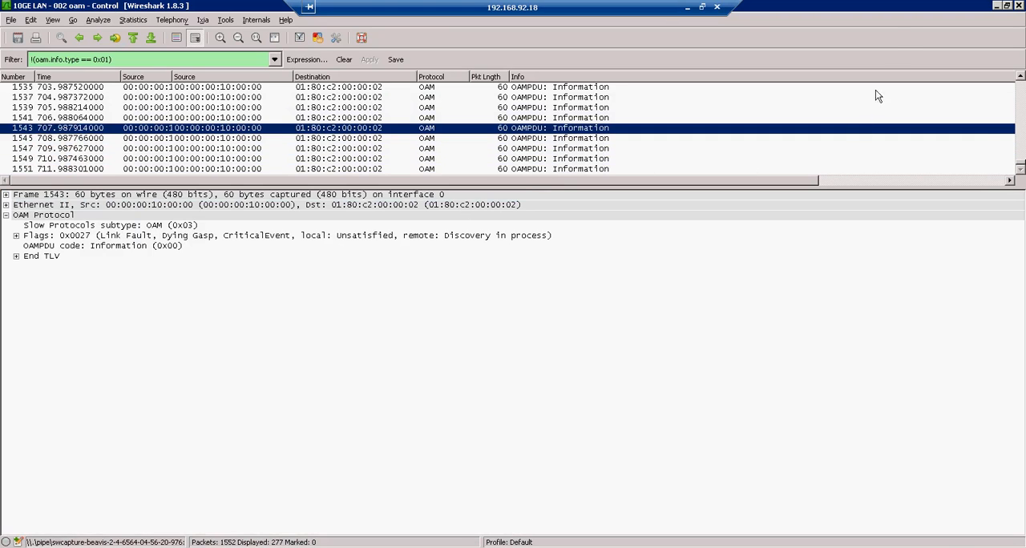
left_click(997, 6)
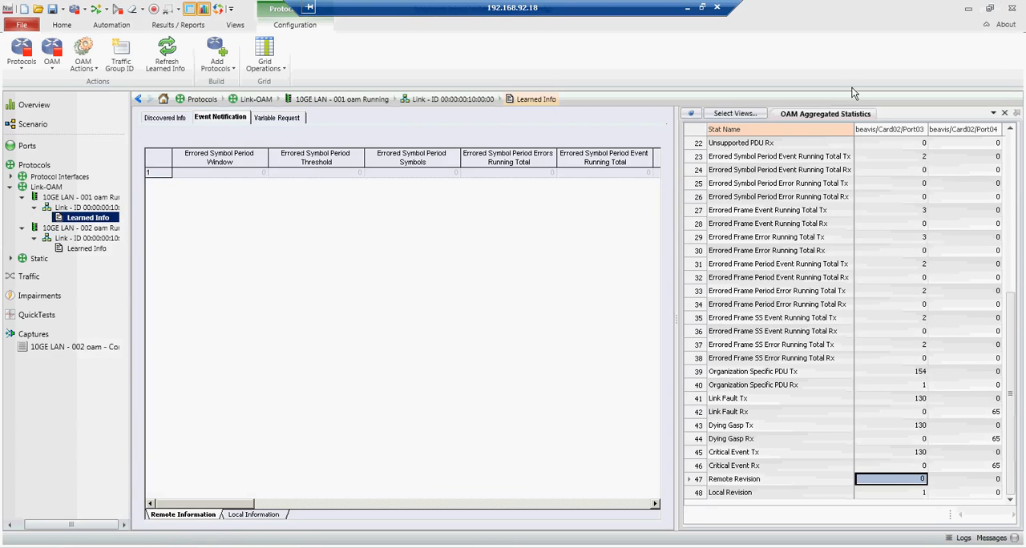